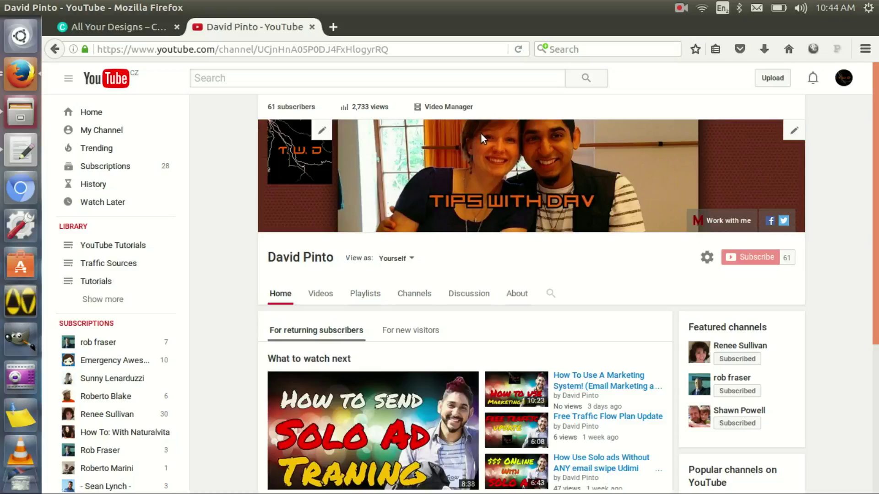
Open the help article on creating channel art from the channel banner's edit dialog and review its image guidelines.
{"action": "left_click", "coordinate": [792, 133]}
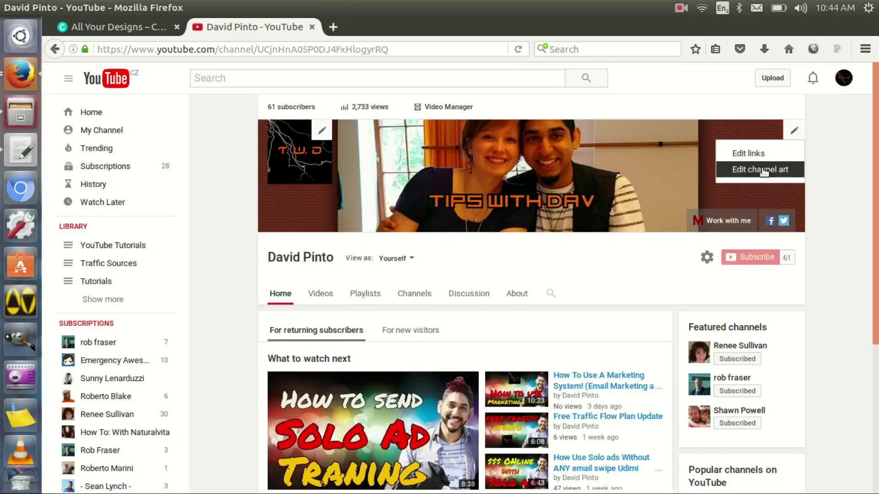
{"action": "left_click", "coordinate": [763, 168]}
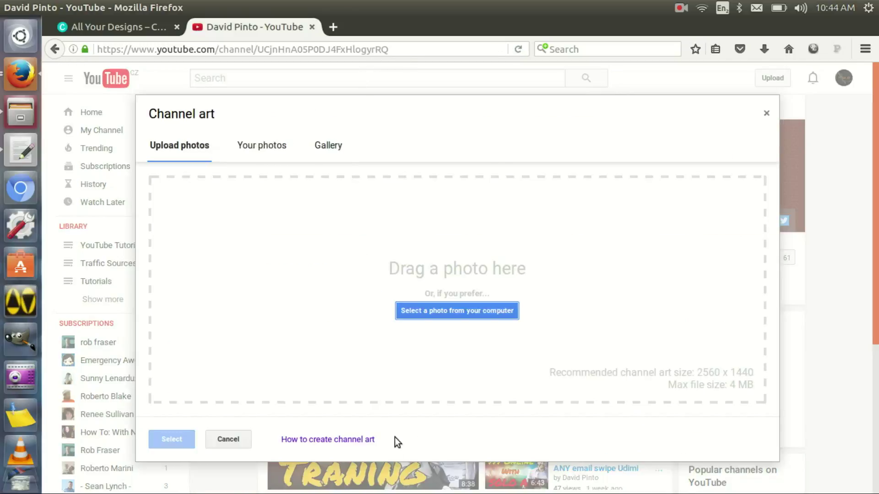
{"action": "left_click", "coordinate": [355, 441]}
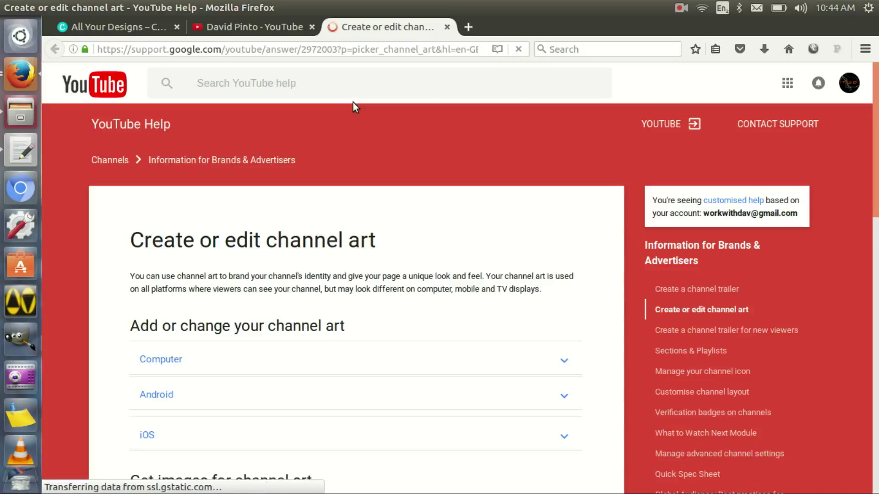
{"action": "scroll", "coordinate": [301, 243], "scroll_direction": "down", "scroll_amount": 1}
{"action": "scroll", "coordinate": [300, 242], "scroll_direction": "down", "scroll_amount": 2}
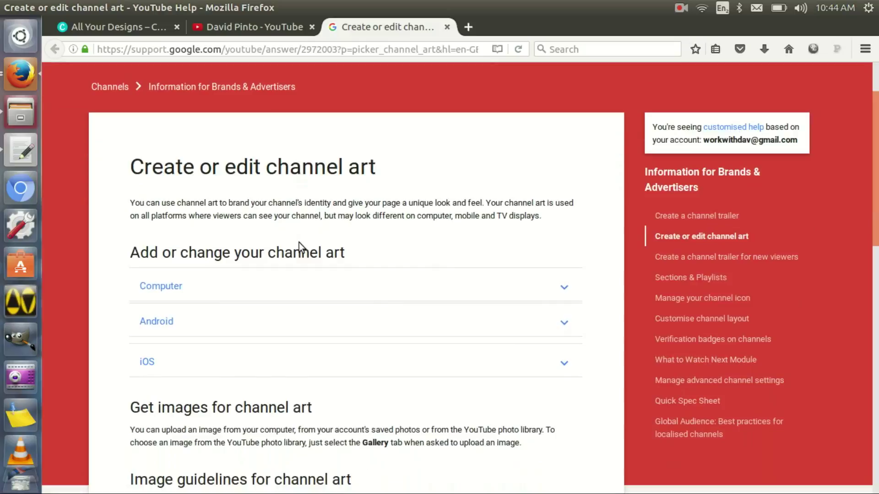
{"action": "scroll", "coordinate": [299, 243], "scroll_direction": "down", "scroll_amount": 3}
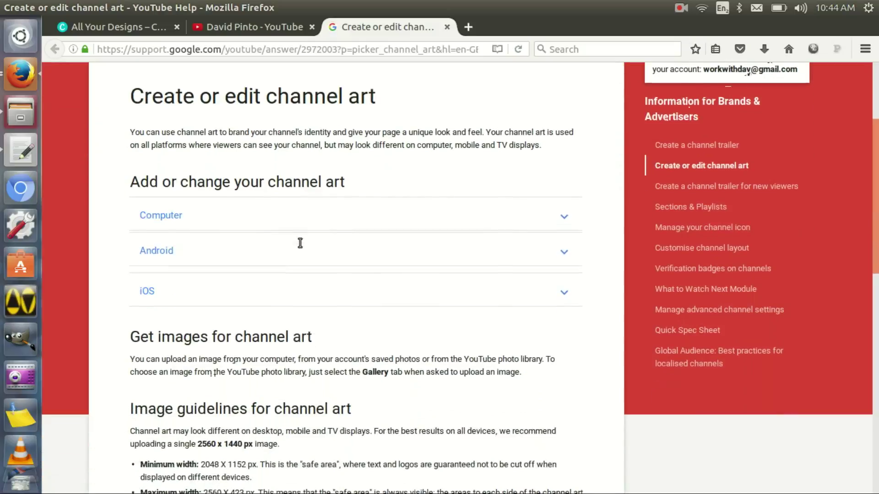
{"action": "scroll", "coordinate": [300, 243], "scroll_direction": "down", "scroll_amount": 4}
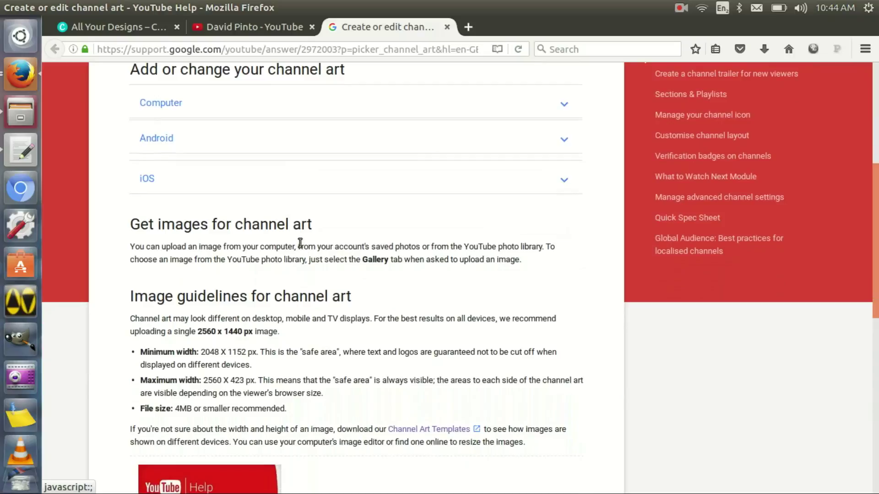
{"action": "scroll", "coordinate": [300, 242], "scroll_direction": "up", "scroll_amount": 5}
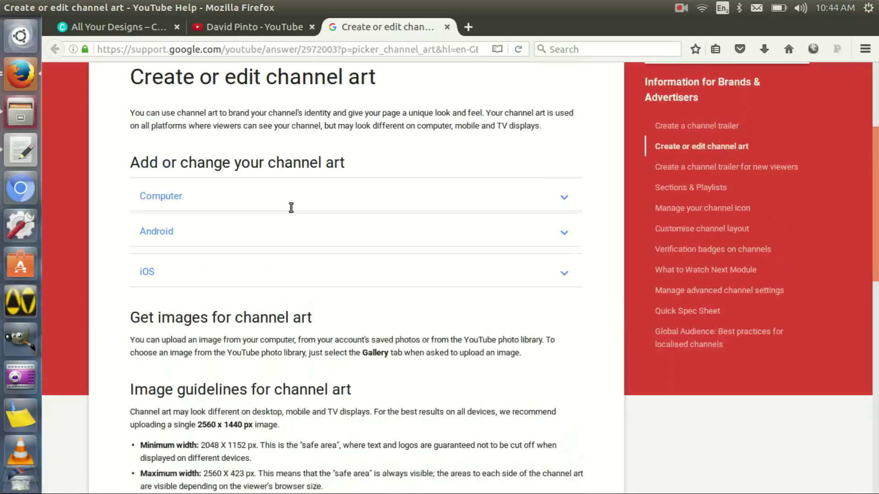
Cancel the channel art dialog without choosing a photo and return to the image guidelines in the help article.
{"action": "left_click", "coordinate": [260, 29]}
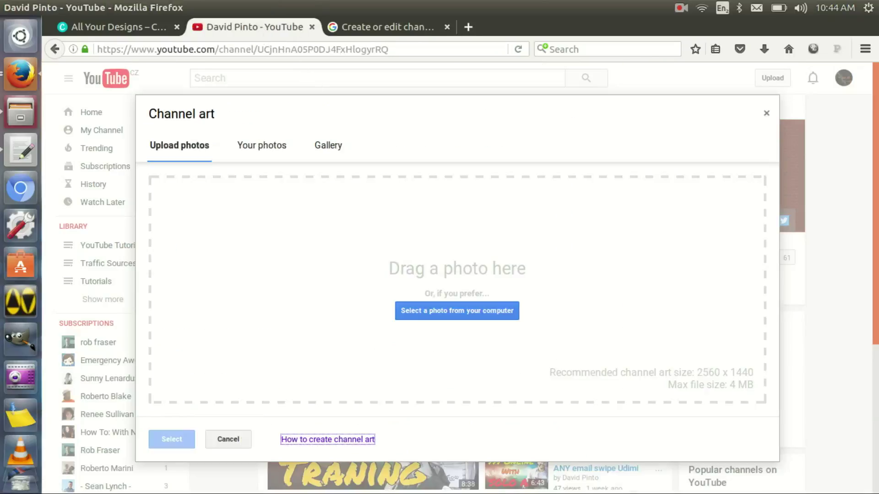
{"action": "left_click", "coordinate": [239, 441]}
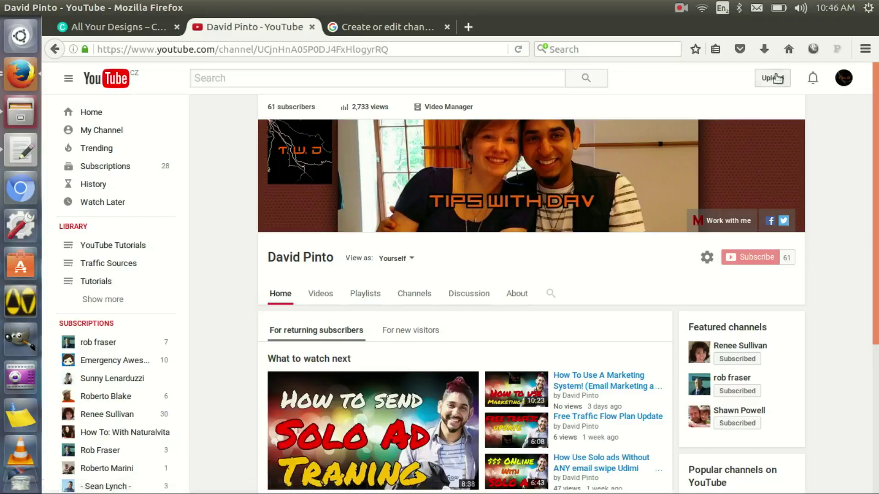
{"action": "left_click", "coordinate": [337, 27]}
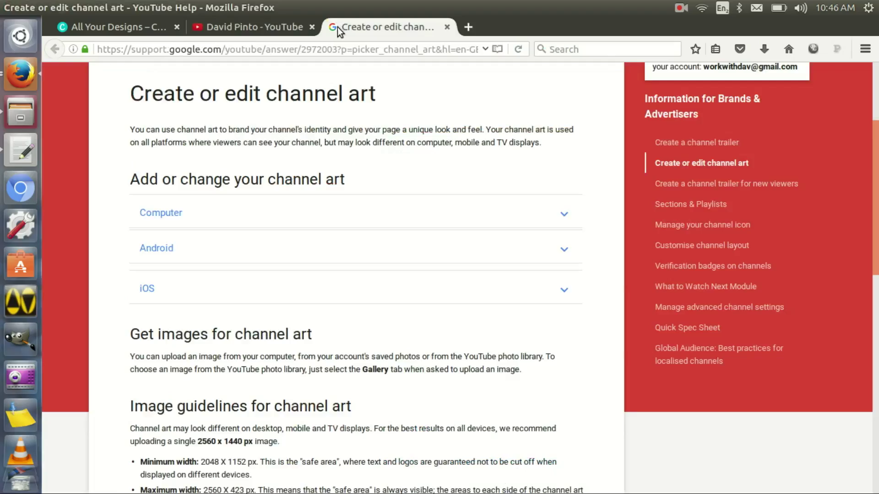
{"action": "scroll", "coordinate": [401, 301], "scroll_direction": "down", "scroll_amount": 4}
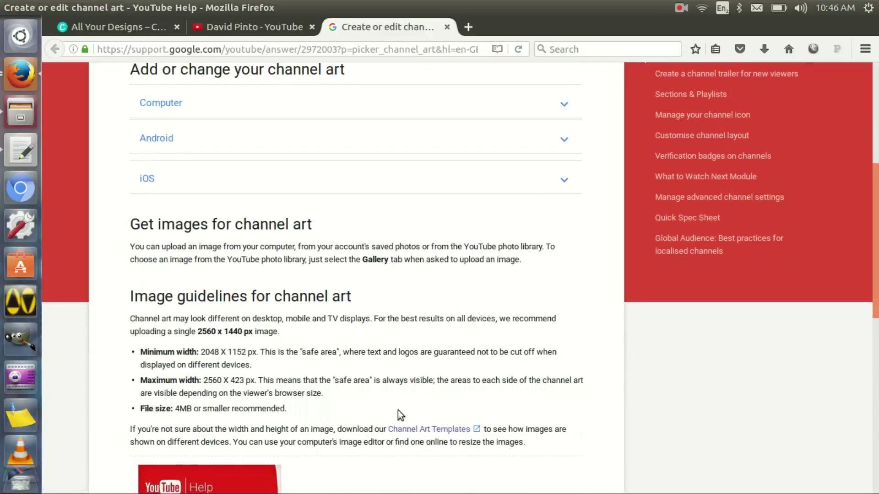
View Channel Art Template (Fireworks).png from the Channel Art Templates folder to examine its device areas and safe area, and close it.
{"action": "left_click", "coordinate": [27, 111]}
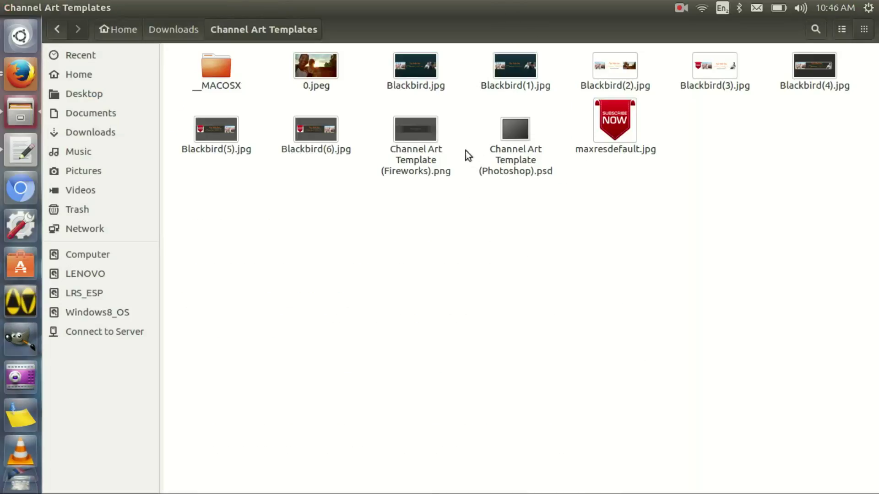
{"action": "double_click", "coordinate": [436, 161]}
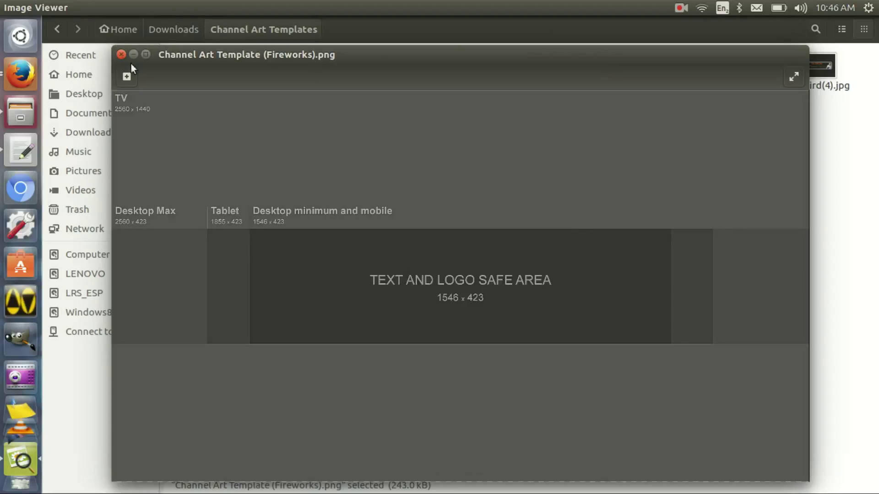
{"action": "mouse_move", "coordinate": [336, 257]}
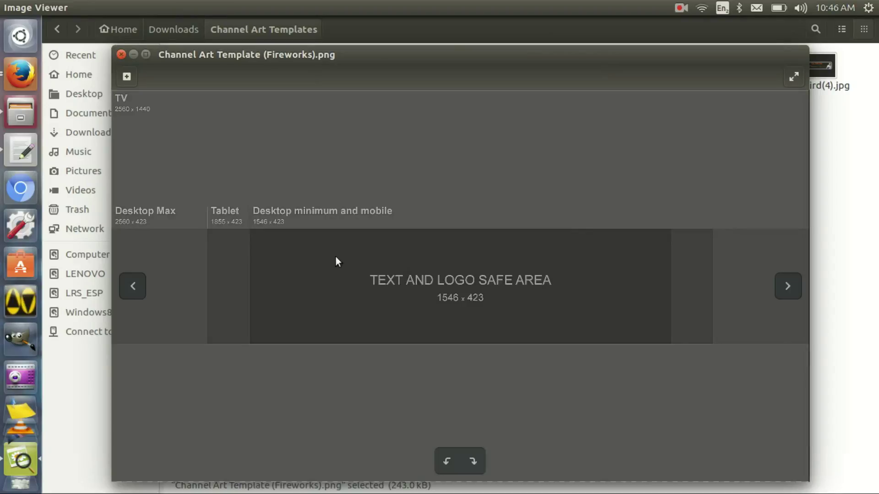
{"action": "left_click", "coordinate": [121, 54]}
Switch to Canva in Firefox and create a new design of the type YouTube Channel Art.
{"action": "left_click", "coordinate": [24, 73]}
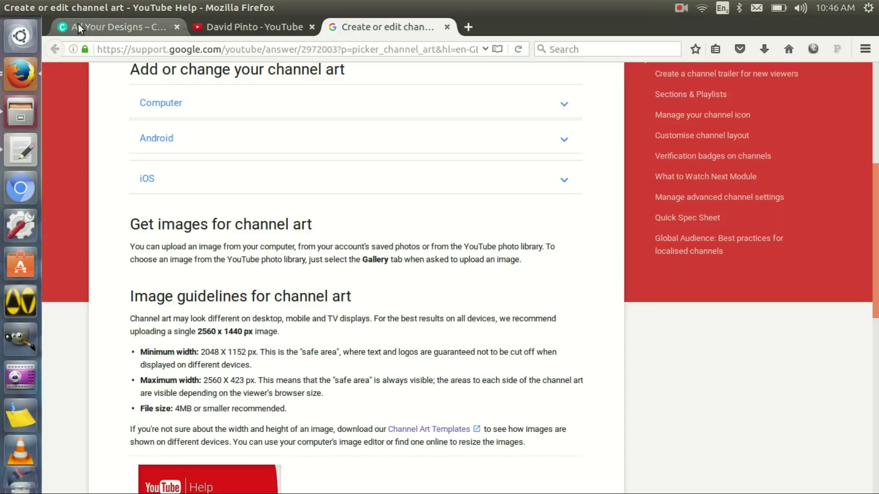
{"action": "left_click", "coordinate": [75, 27]}
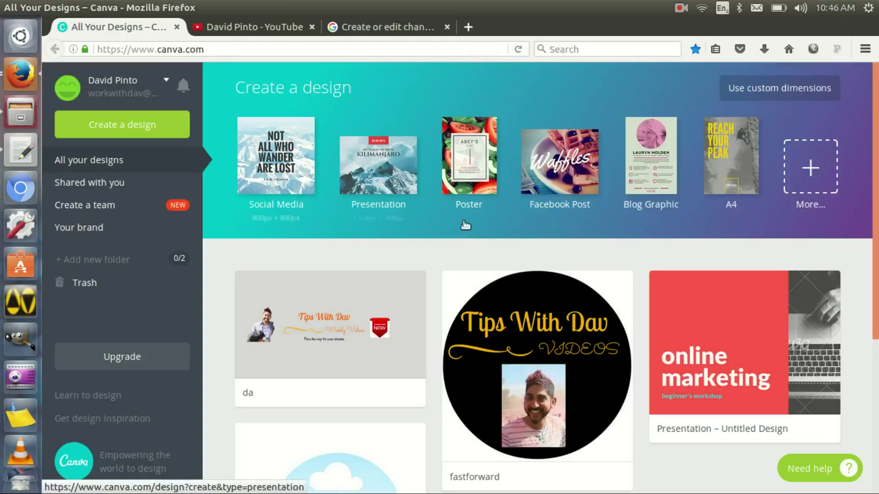
{"action": "left_click", "coordinate": [809, 177]}
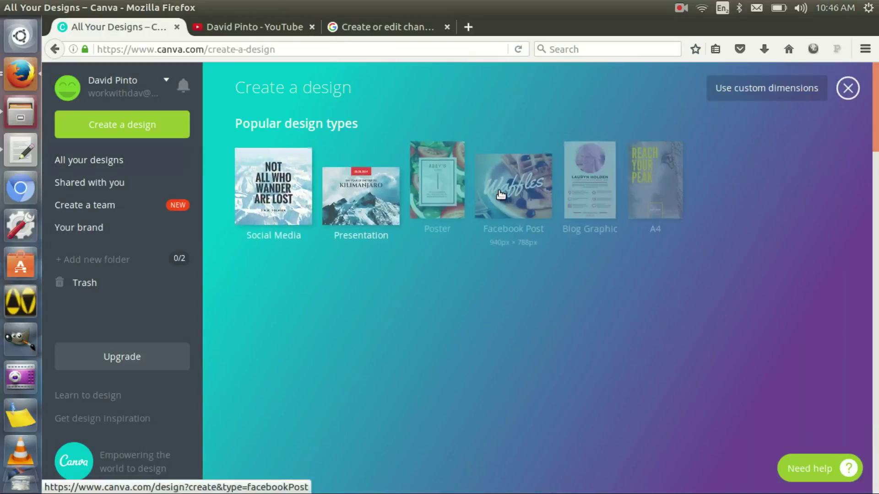
{"action": "scroll", "coordinate": [499, 192], "scroll_direction": "down", "scroll_amount": 3}
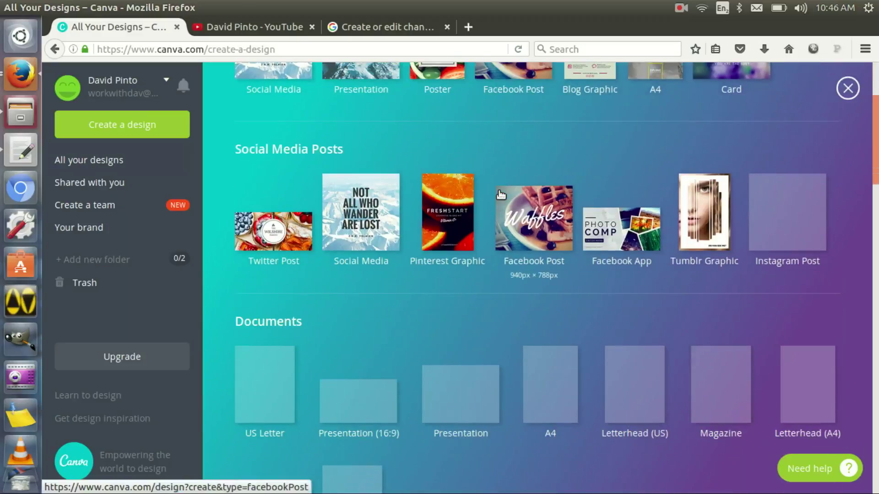
{"action": "scroll", "coordinate": [499, 192], "scroll_direction": "down", "scroll_amount": 2}
{"action": "scroll", "coordinate": [496, 191], "scroll_direction": "down", "scroll_amount": 5}
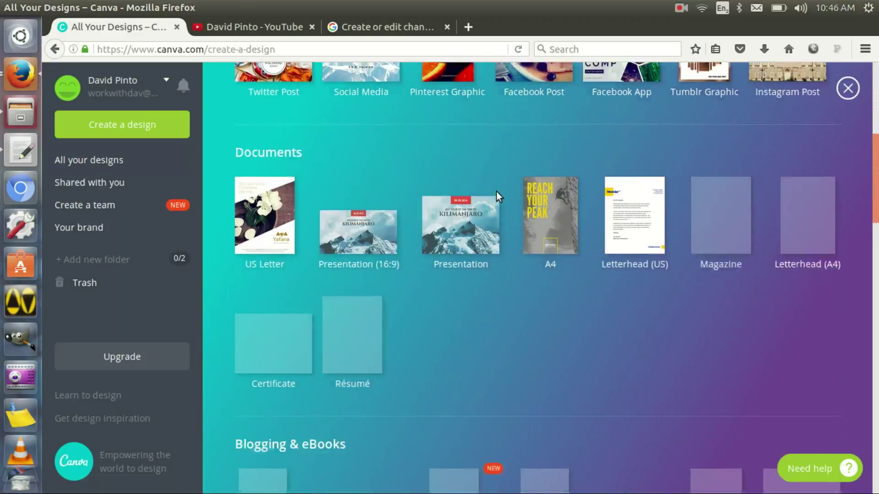
{"action": "scroll", "coordinate": [496, 191], "scroll_direction": "down", "scroll_amount": 12}
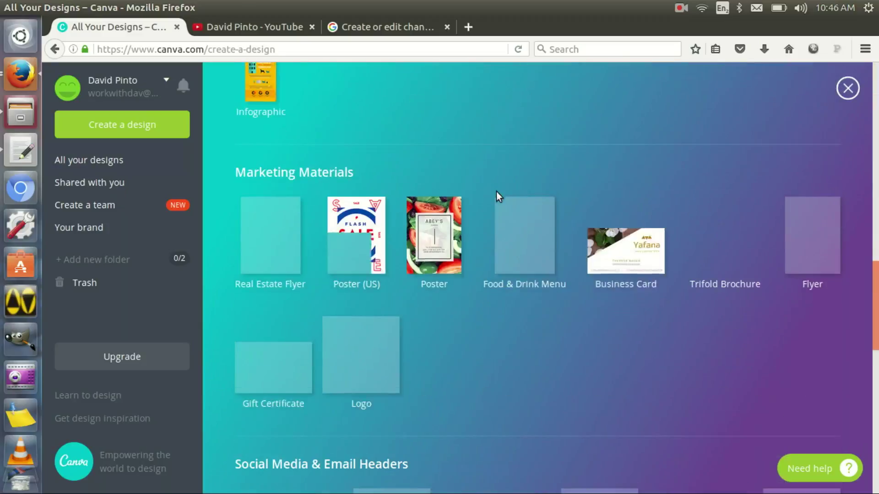
{"action": "scroll", "coordinate": [496, 191], "scroll_direction": "down", "scroll_amount": 1}
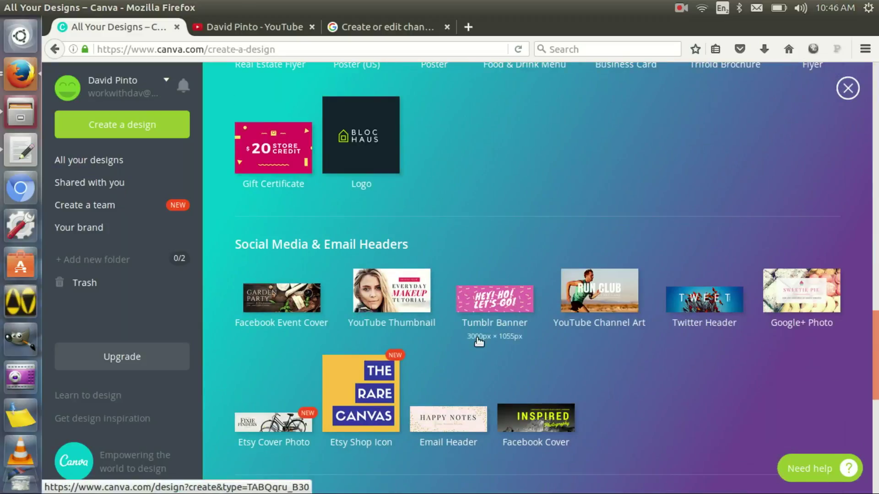
{"action": "left_click", "coordinate": [602, 307]}
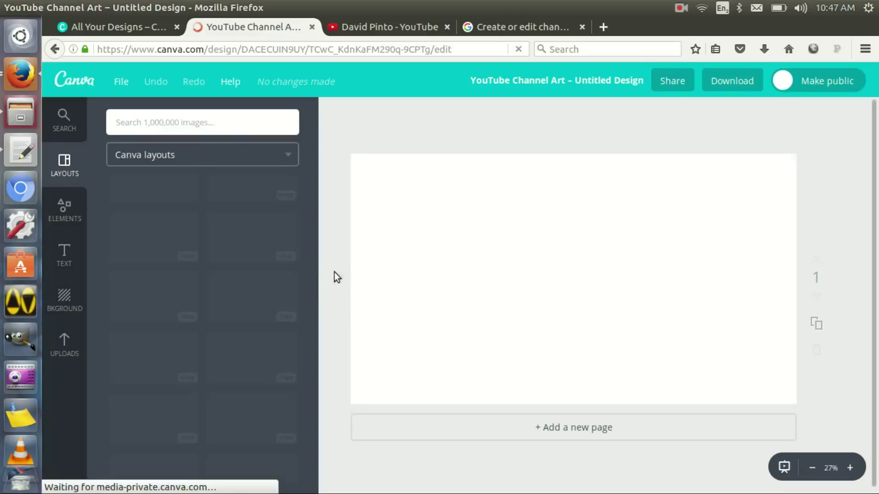
Add the uploaded channel art template image to the page and enlarge it to cover the whole canvas.
{"action": "left_click", "coordinate": [68, 352]}
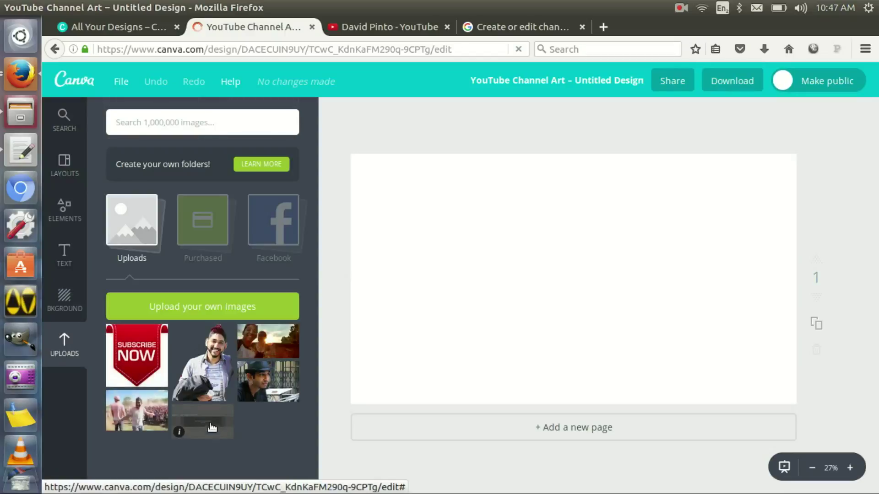
{"action": "left_click", "coordinate": [209, 416]}
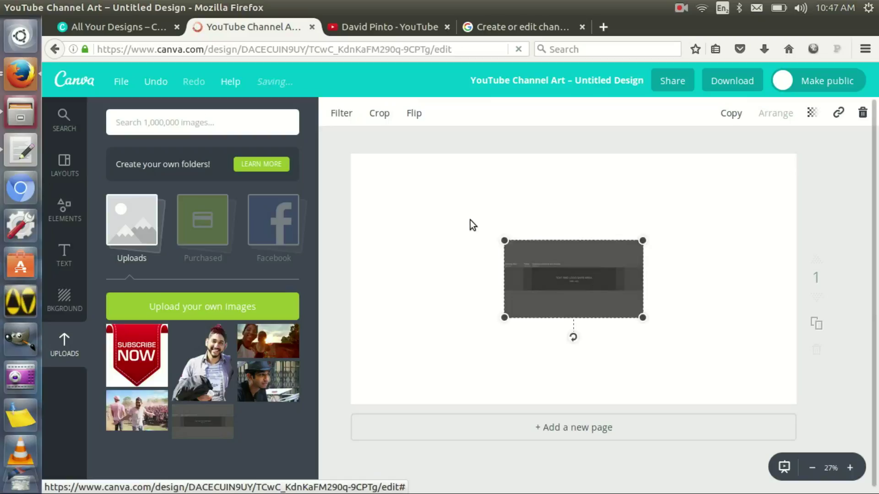
{"action": "left_click_drag", "start_coordinate": [441, 206], "coordinate": [357, 145]}
{"action": "left_click_drag", "start_coordinate": [643, 317], "coordinate": [796, 412]}
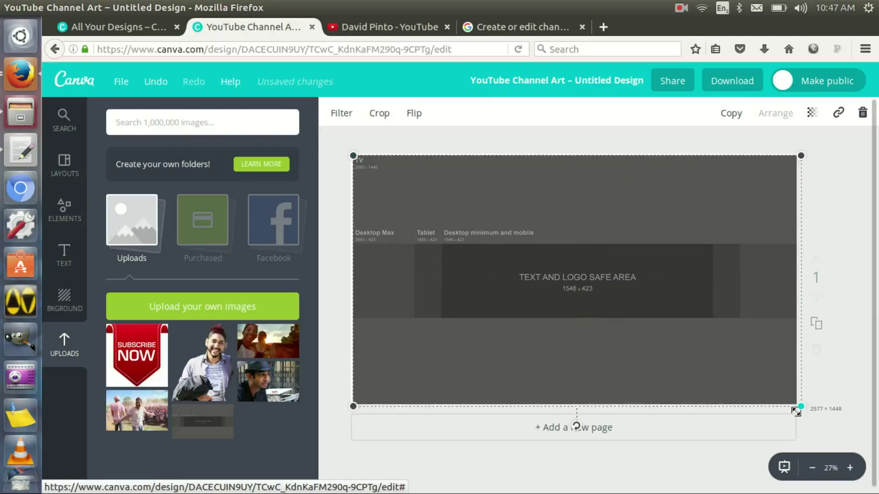
{"action": "left_click_drag", "start_coordinate": [723, 303], "coordinate": [727, 308]}
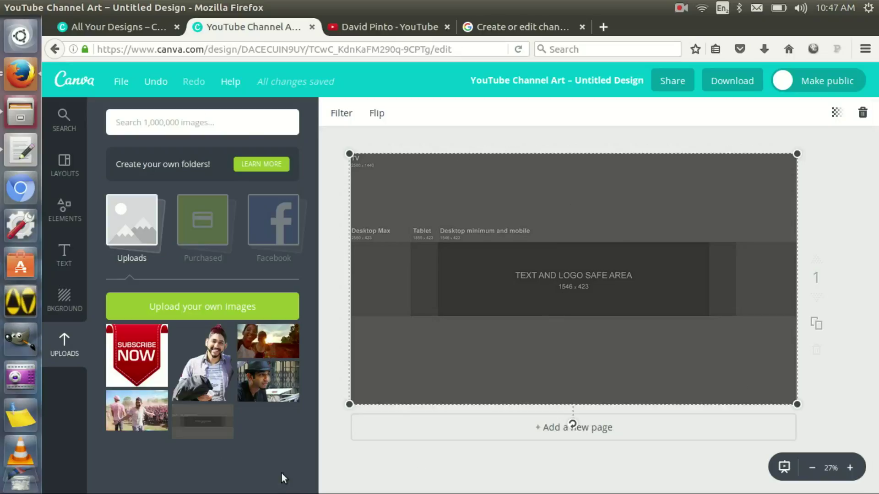
Add the uploaded cut-out portrait and shrink it to fit the height of the template's middle band, at the tablet area's right edge.
{"action": "left_click", "coordinate": [202, 363]}
{"action": "left_click_drag", "start_coordinate": [573, 280], "coordinate": [708, 285]}
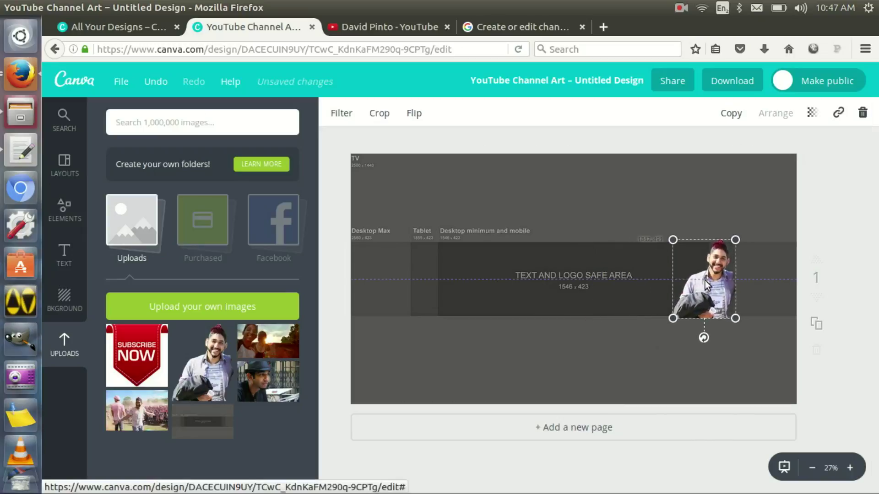
{"action": "left_click_drag", "start_coordinate": [736, 240], "coordinate": [706, 289]}
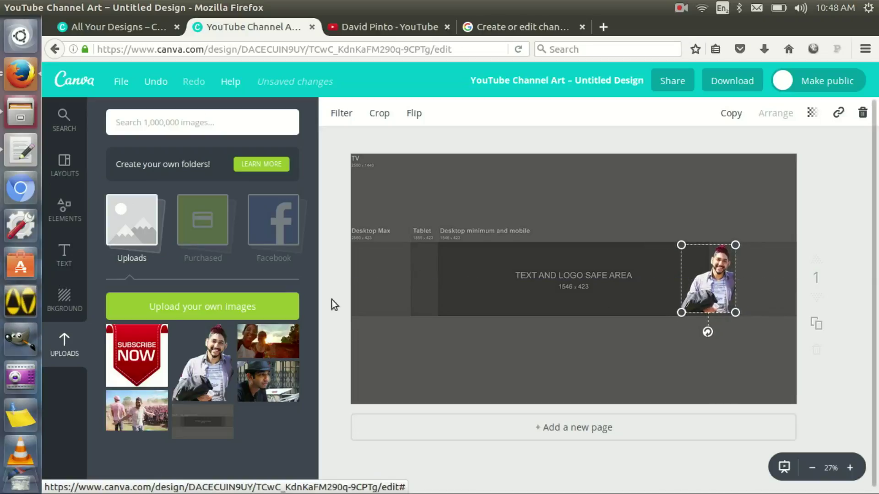
Browse the ready-made text designs down to the coloured ones.
{"action": "left_click", "coordinate": [64, 254]}
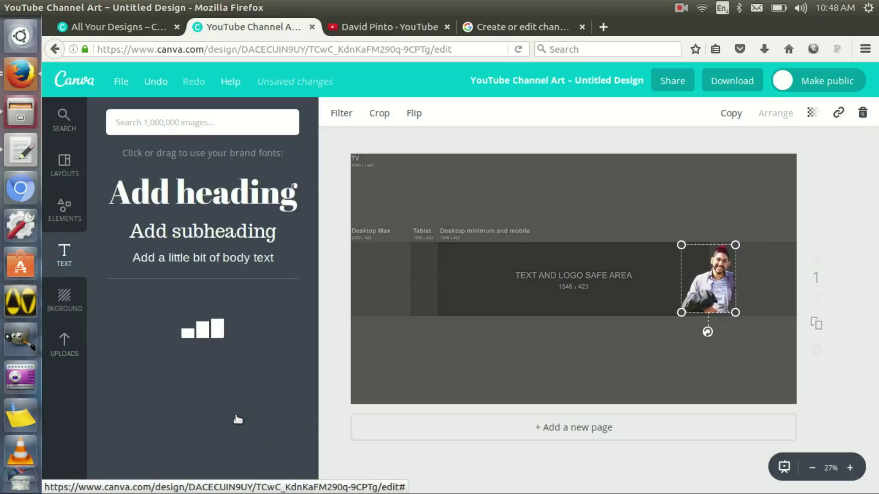
{"action": "scroll", "coordinate": [275, 412], "scroll_direction": "down", "scroll_amount": 2}
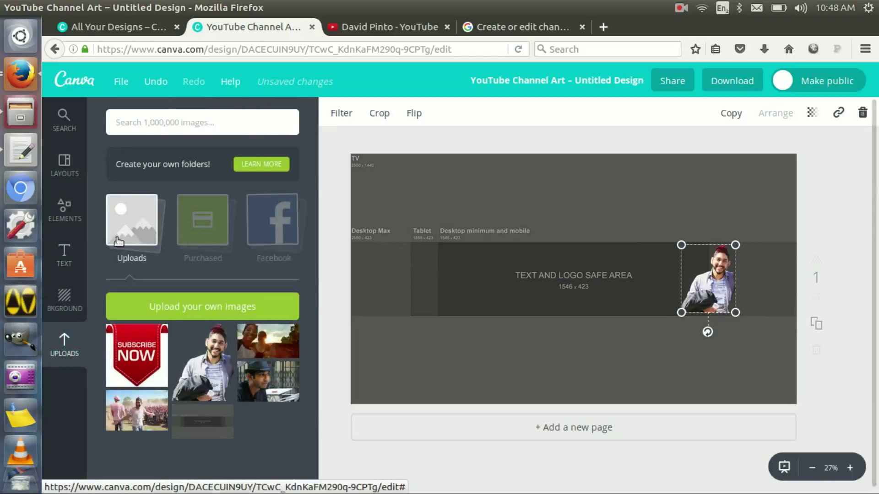
{"action": "left_click", "coordinate": [63, 306]}
{"action": "left_click", "coordinate": [66, 260]}
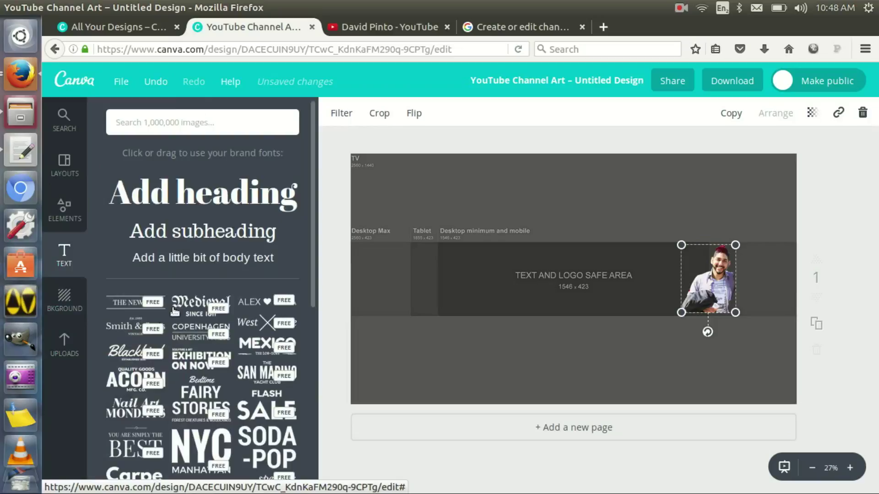
{"action": "scroll", "coordinate": [255, 421], "scroll_direction": "down", "scroll_amount": 5}
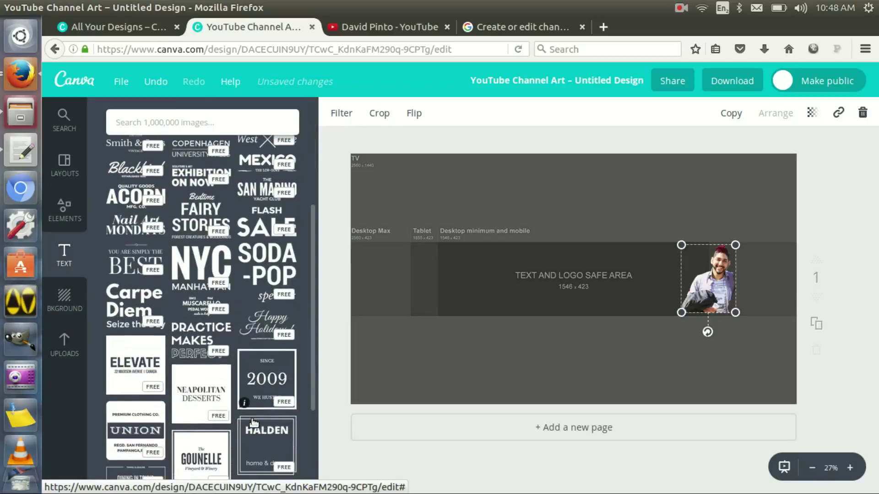
{"action": "scroll", "coordinate": [254, 421], "scroll_direction": "down", "scroll_amount": 4}
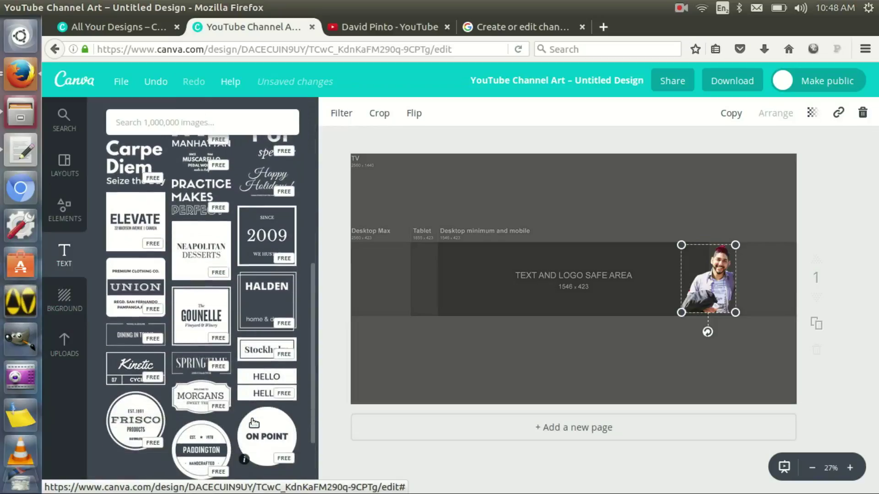
{"action": "scroll", "coordinate": [254, 424], "scroll_direction": "up", "scroll_amount": 3}
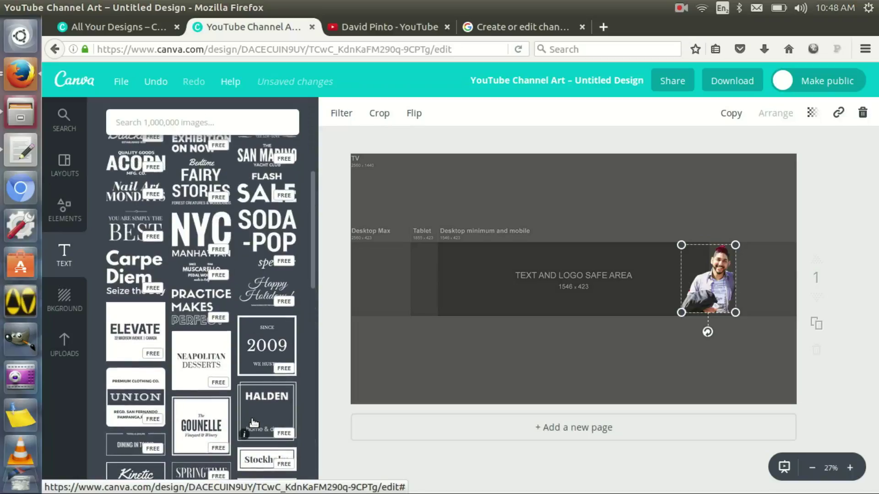
{"action": "scroll", "coordinate": [254, 422], "scroll_direction": "down", "scroll_amount": 3}
{"action": "scroll", "coordinate": [255, 422], "scroll_direction": "down", "scroll_amount": 11}
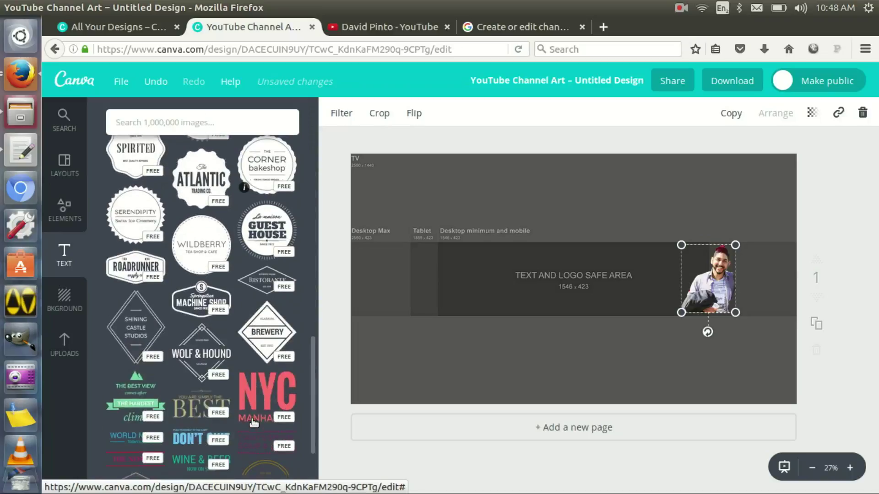
{"action": "scroll", "coordinate": [254, 423], "scroll_direction": "down", "scroll_amount": 1}
{"action": "scroll", "coordinate": [252, 419], "scroll_direction": "down", "scroll_amount": 1}
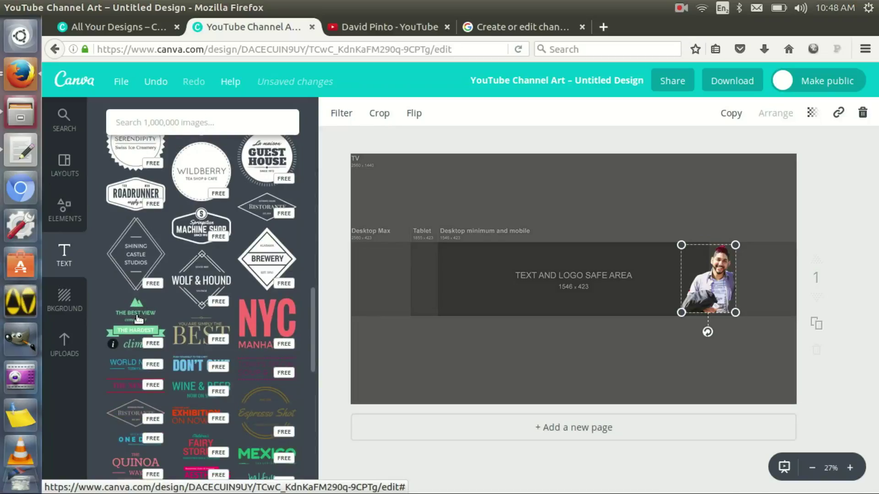
{"action": "scroll", "coordinate": [238, 388], "scroll_direction": "down", "scroll_amount": 1}
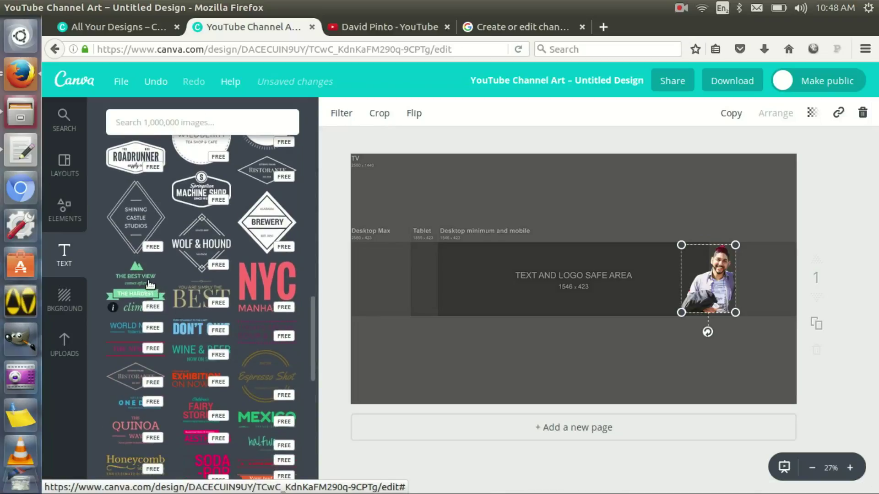
Try the green "The Best View Comes After the Hardest Climb" text design shrunk to the middle band's height, and delete it.
{"action": "key", "text": "Escape"}
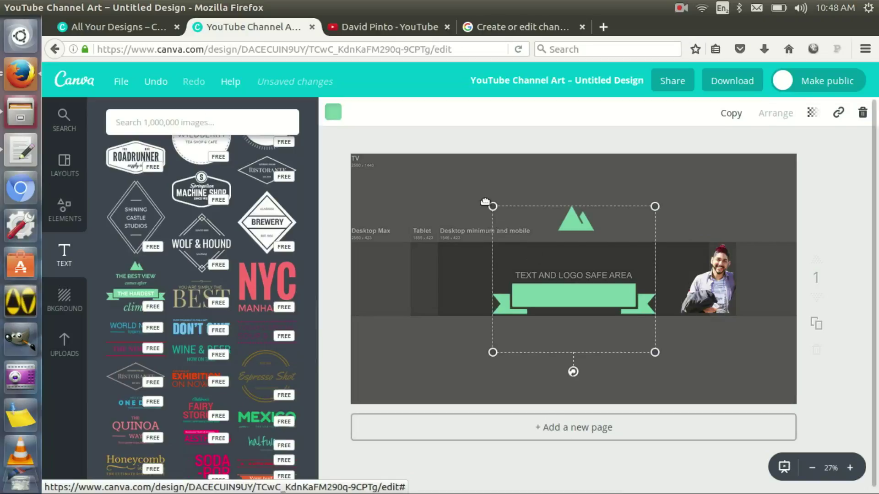
{"action": "left_click_drag", "start_coordinate": [489, 205], "coordinate": [577, 282]}
{"action": "left_click_drag", "start_coordinate": [626, 341], "coordinate": [585, 301]}
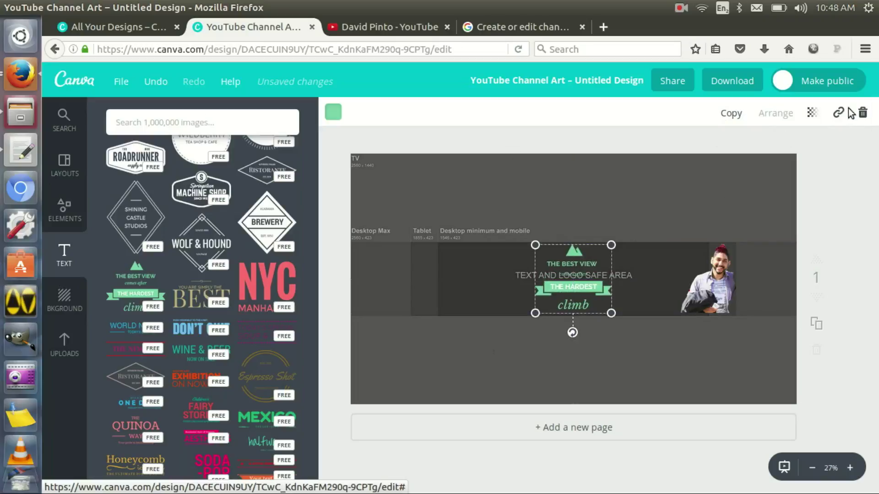
{"action": "left_click", "coordinate": [863, 113]}
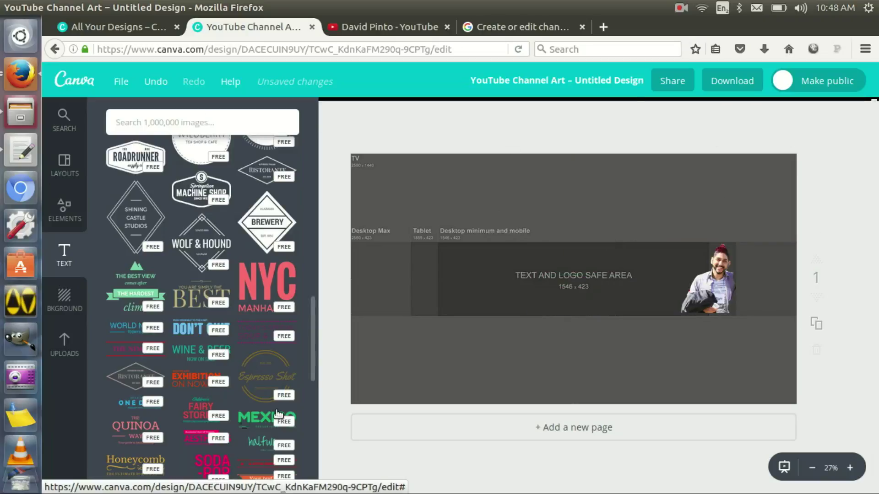
Add the green MEXICO text design and shrink it to fit the middle band directly beside the portrait.
{"action": "scroll", "coordinate": [276, 410], "scroll_direction": "down", "scroll_amount": 3}
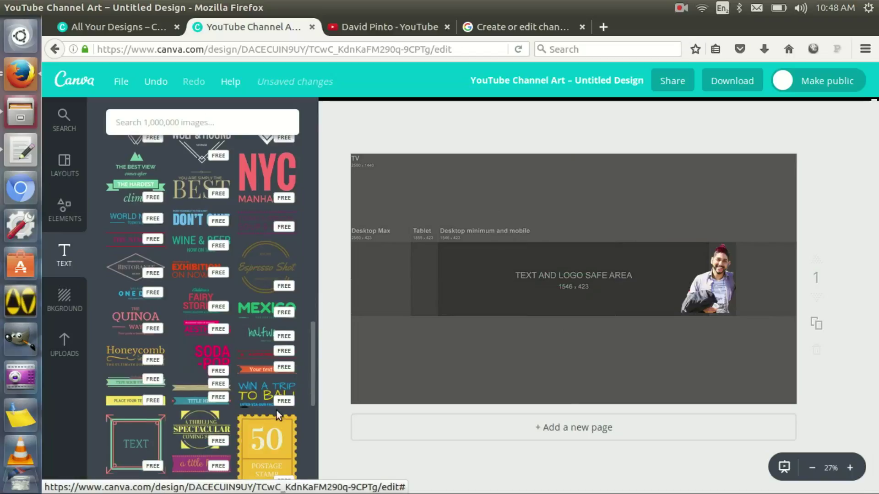
{"action": "left_click", "coordinate": [267, 310]}
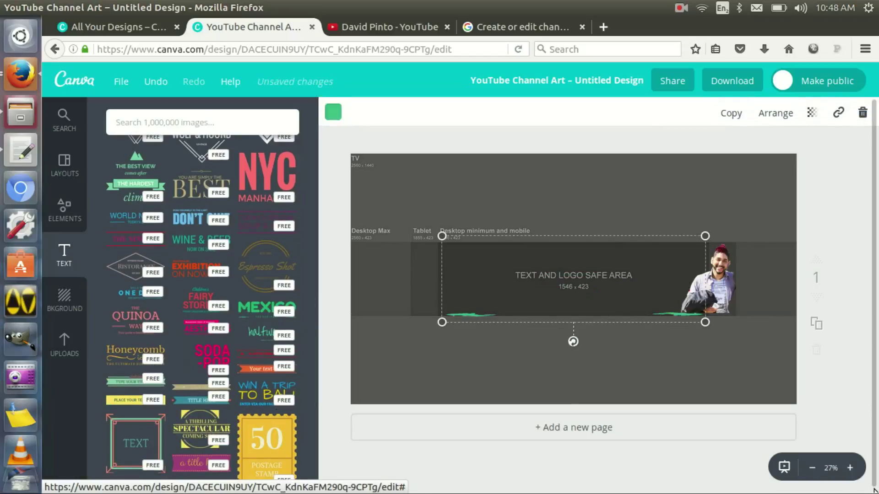
{"action": "left_click_drag", "start_coordinate": [705, 236], "coordinate": [674, 257]}
{"action": "mouse_move", "coordinate": [619, 248]}
{"action": "left_mouse_down"}
{"action": "mouse_move", "coordinate": [628, 258]}
{"action": "mouse_move", "coordinate": [629, 246]}
{"action": "left_mouse_up"}
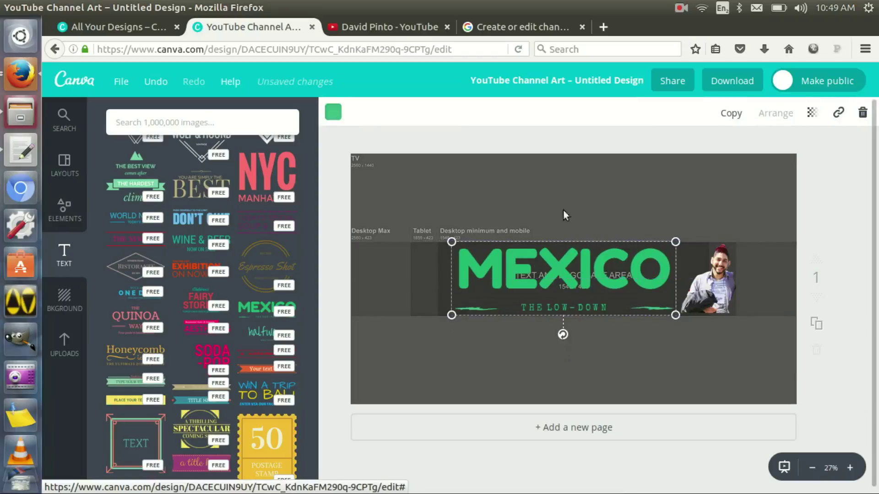
{"action": "left_click_drag", "start_coordinate": [452, 242], "coordinate": [460, 245]}
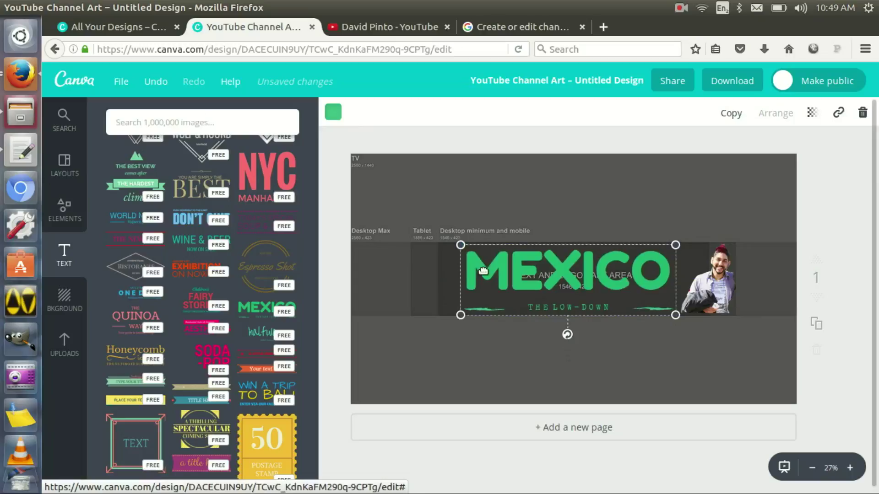
Change the font of the MEXICO heading to Dr Sugiyama.
{"action": "double_click", "coordinate": [662, 275]}
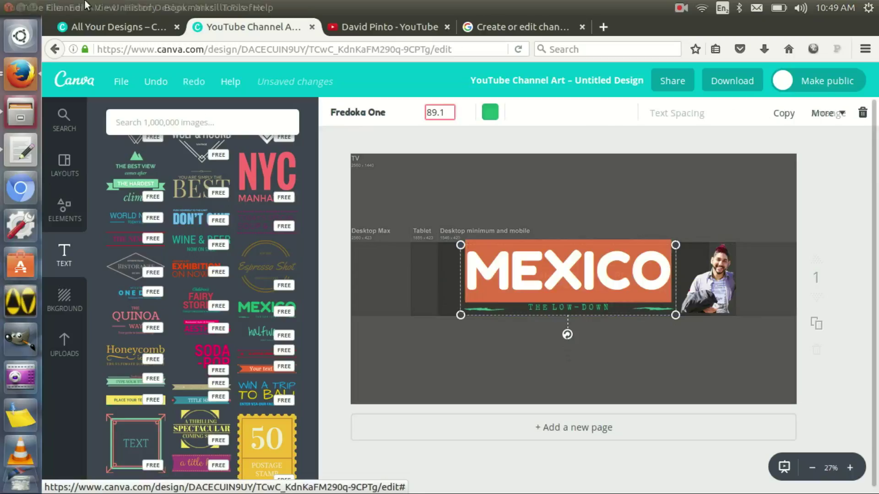
{"action": "left_click", "coordinate": [386, 114]}
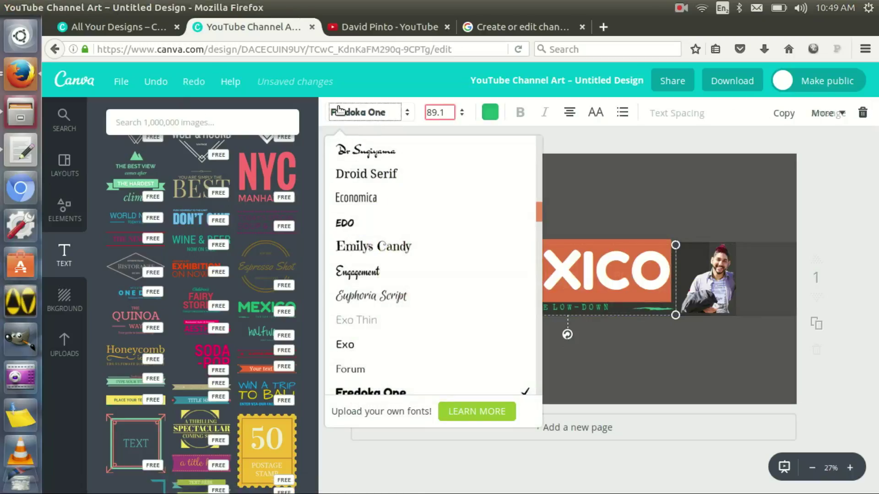
{"action": "left_click", "coordinate": [367, 100]}
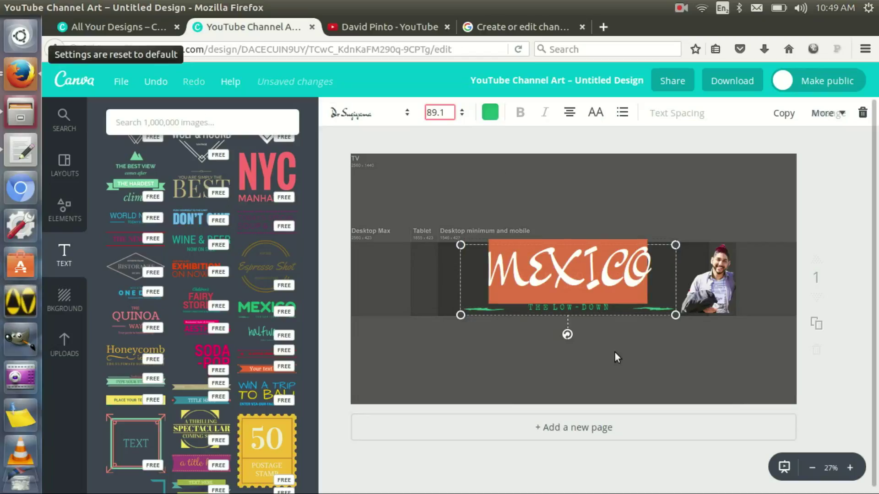
Replace the MEXICO heading text with "Tips With" followed by the channel owner's short first name.
{"action": "left_click", "coordinate": [625, 269]}
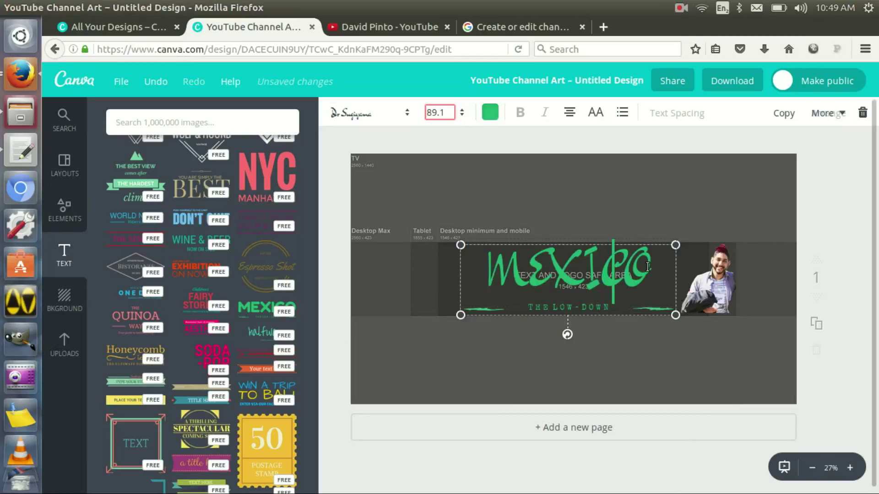
{"action": "left_click", "coordinate": [532, 264]}
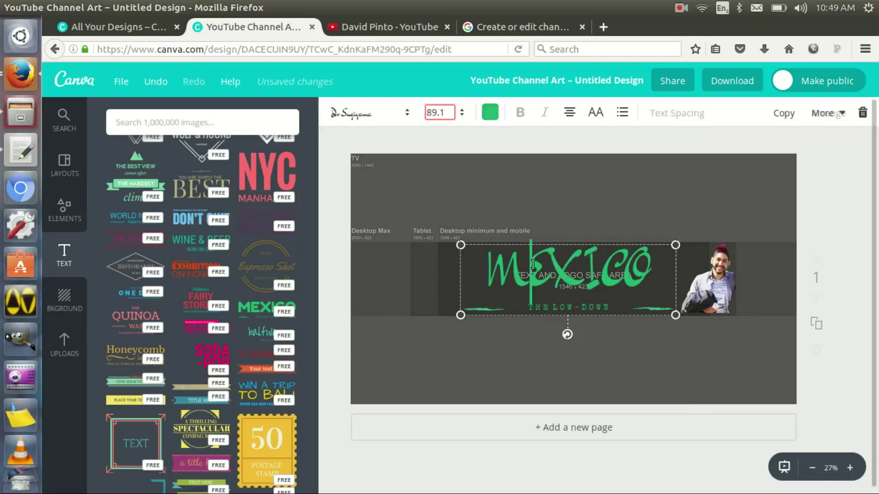
{"action": "double_click", "coordinate": [534, 264]}
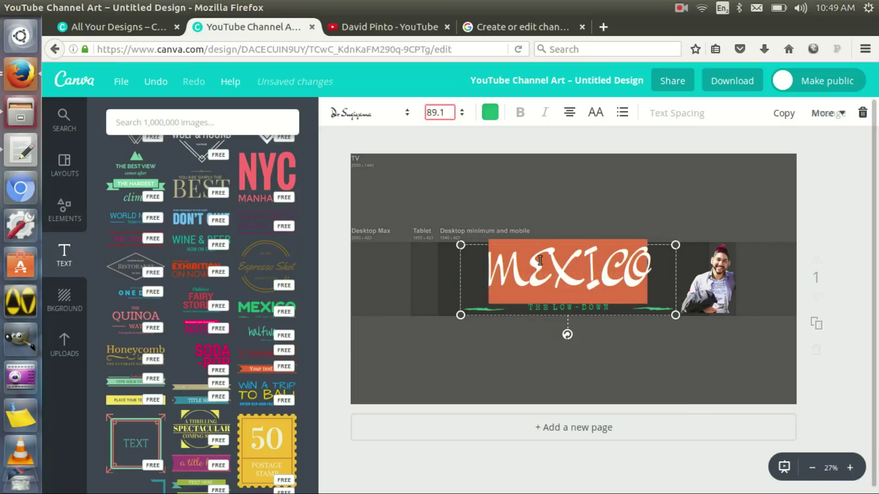
{"action": "key", "text": "BackSpace"}
{"action": "type", "text": "Ti"}
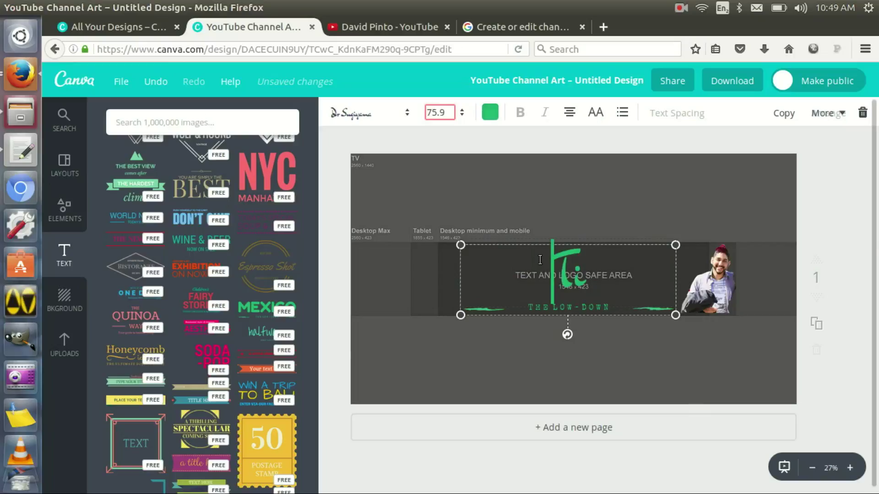
{"action": "key", "text": "End"}
{"action": "type", "text": "ps"}
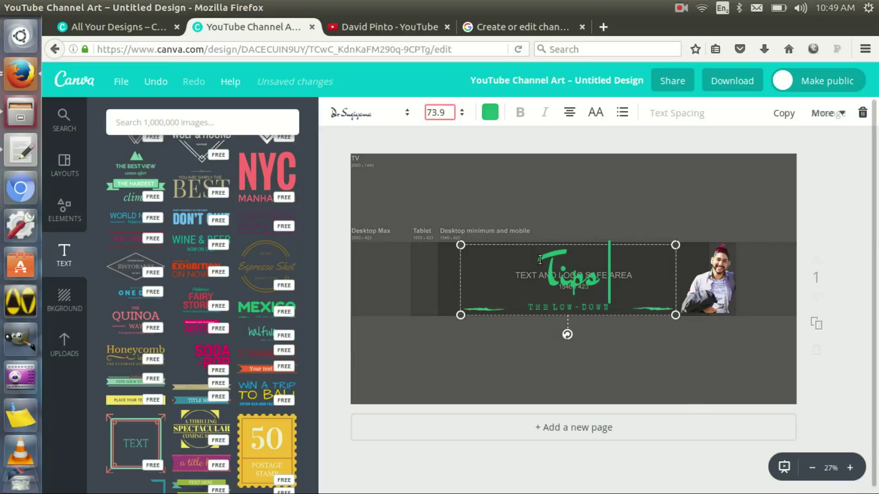
{"action": "type", "text": " With Dav"}
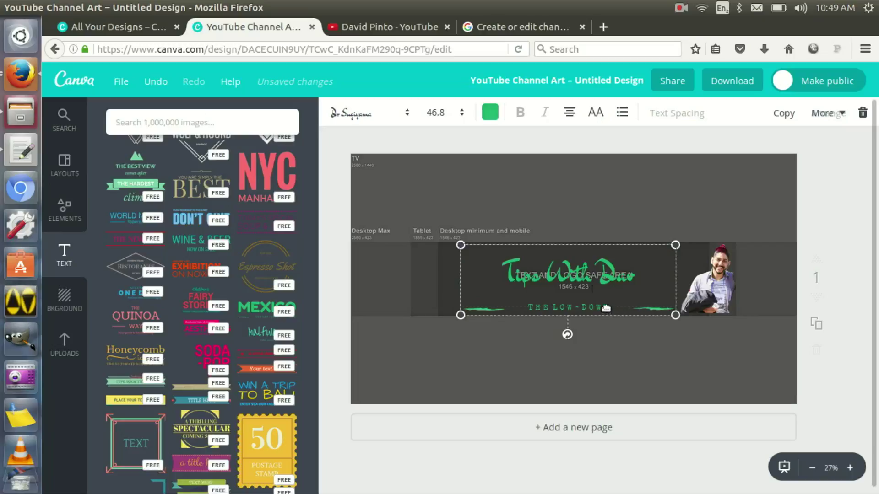
Replace the "THE LOW-DOWN" subheading text with "Video Marketing" and deselect the text design.
{"action": "double_click", "coordinate": [562, 308]}
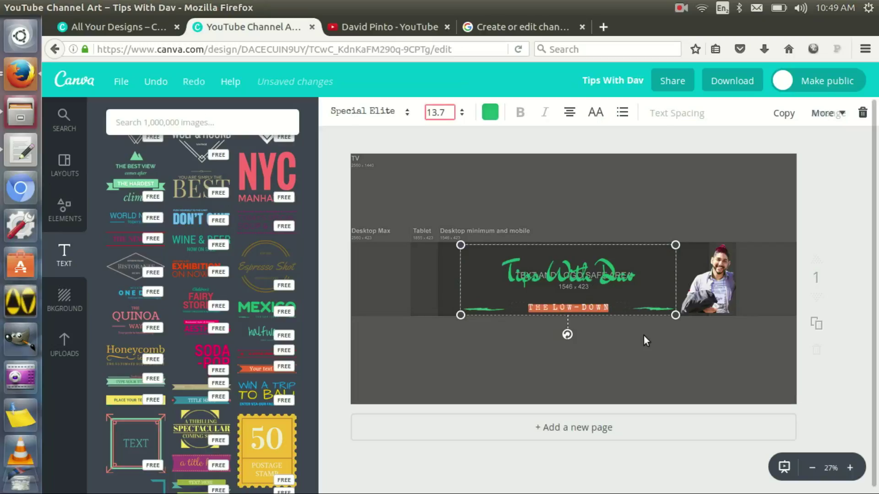
{"action": "type", "text": "Video"}
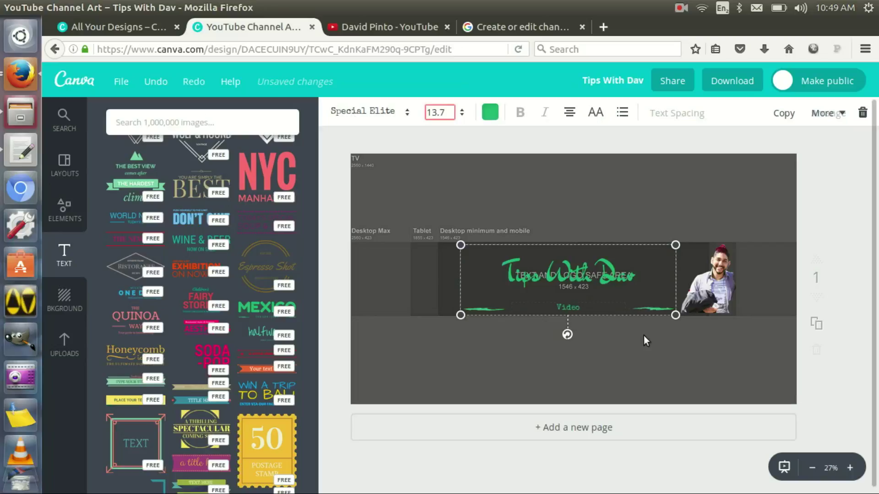
{"action": "type", "text": " Marketing"}
{"action": "left_click", "coordinate": [464, 347]}
{"action": "double_click", "coordinate": [535, 281]}
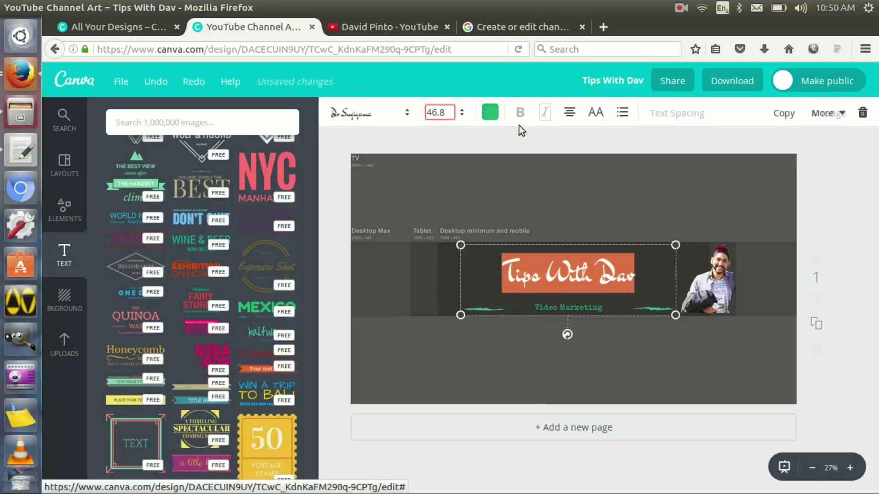
{"action": "left_click", "coordinate": [506, 142]}
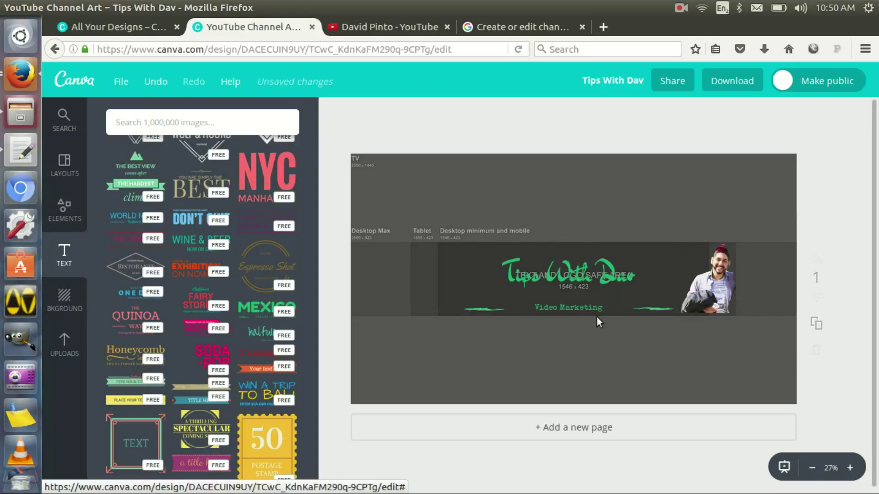
Apply the free black textured background to the page in place of the channel art template.
{"action": "left_click", "coordinate": [67, 296]}
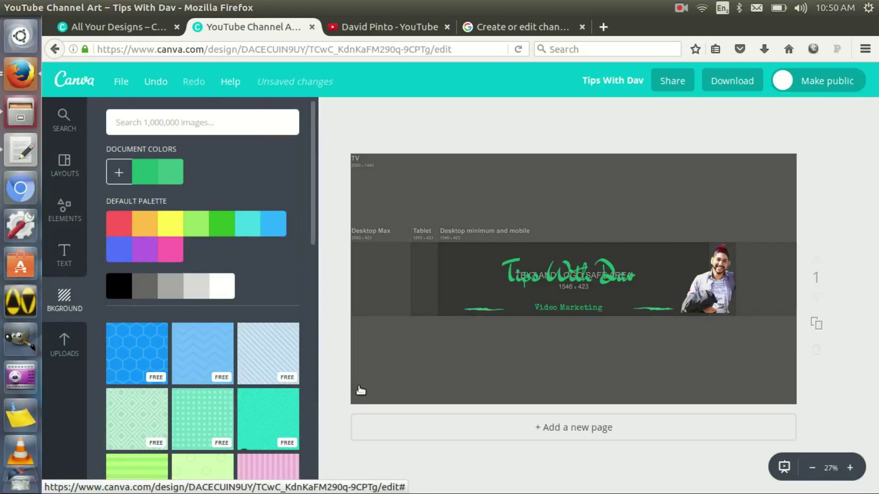
{"action": "scroll", "coordinate": [256, 373], "scroll_direction": "down", "scroll_amount": 1}
{"action": "scroll", "coordinate": [252, 374], "scroll_direction": "down", "scroll_amount": 10}
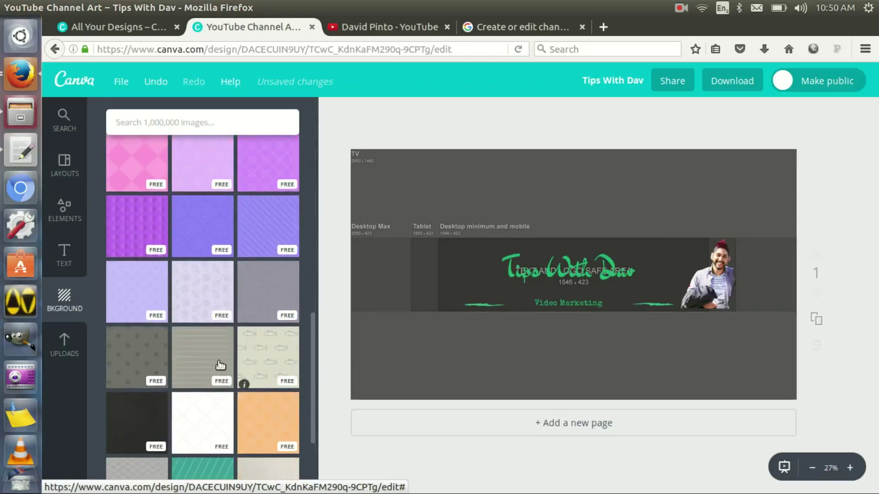
{"action": "left_click", "coordinate": [150, 417]}
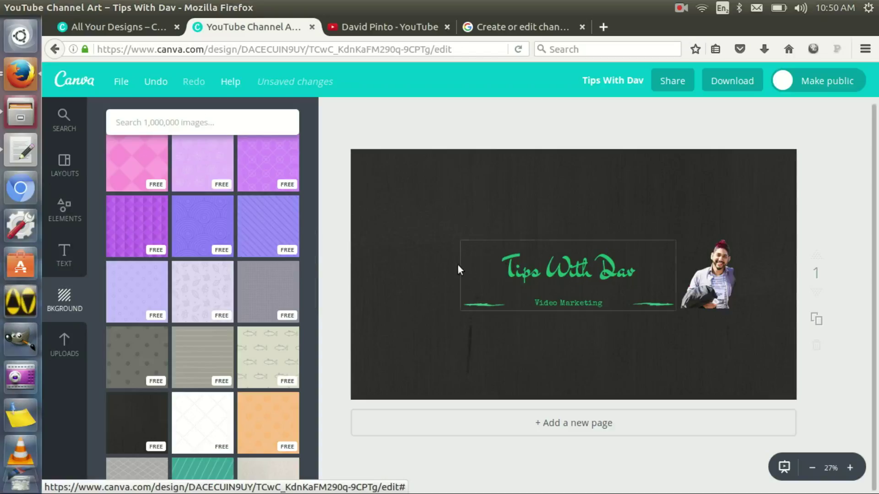
Delete the page's background, keeping only the text design and the portrait.
{"action": "left_click", "coordinate": [750, 185]}
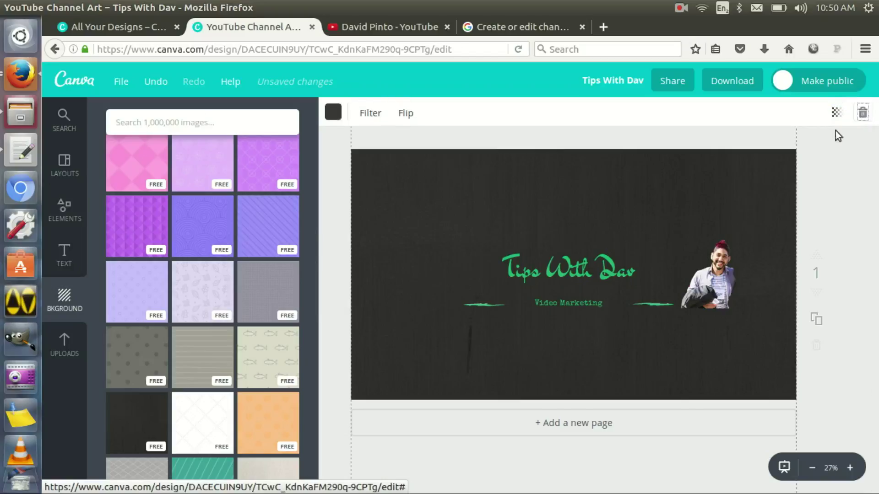
{"action": "key", "text": "Delete"}
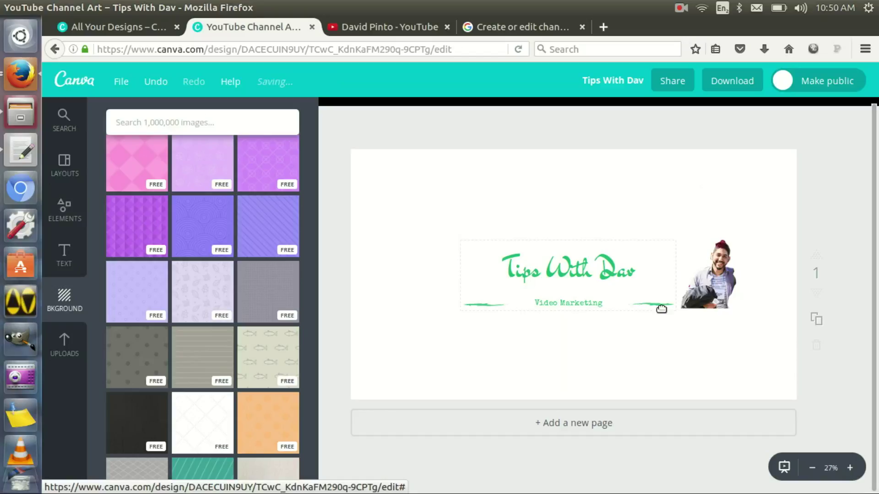
Download the design as a JPG and open the downloaded file in the image viewer.
{"action": "left_click", "coordinate": [734, 79]}
{"action": "left_click", "coordinate": [702, 156]}
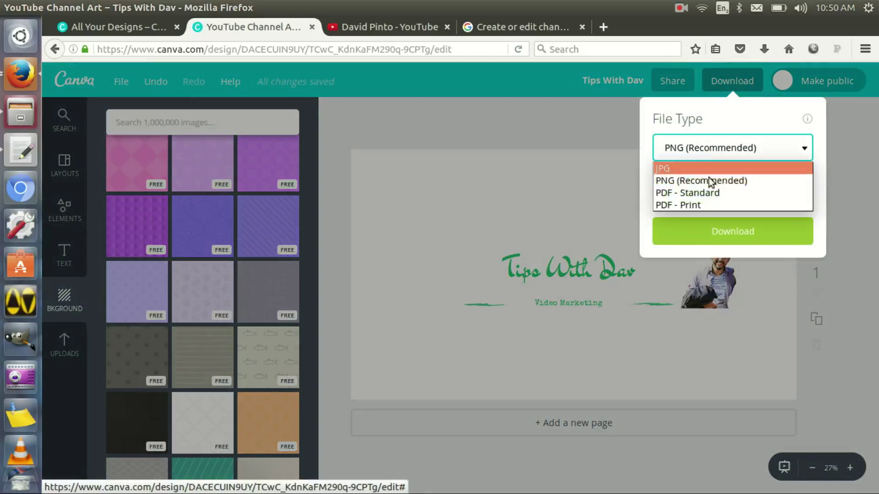
{"action": "left_click", "coordinate": [709, 170]}
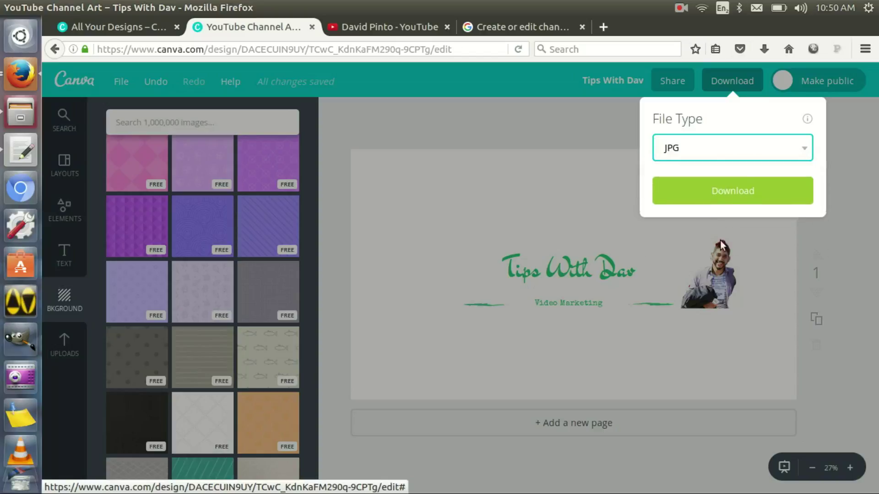
{"action": "left_click", "coordinate": [720, 188]}
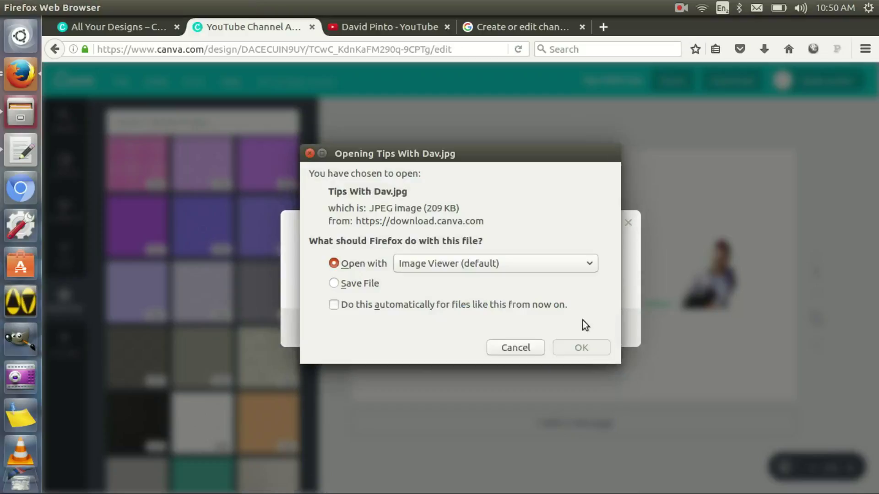
{"action": "left_click", "coordinate": [602, 347]}
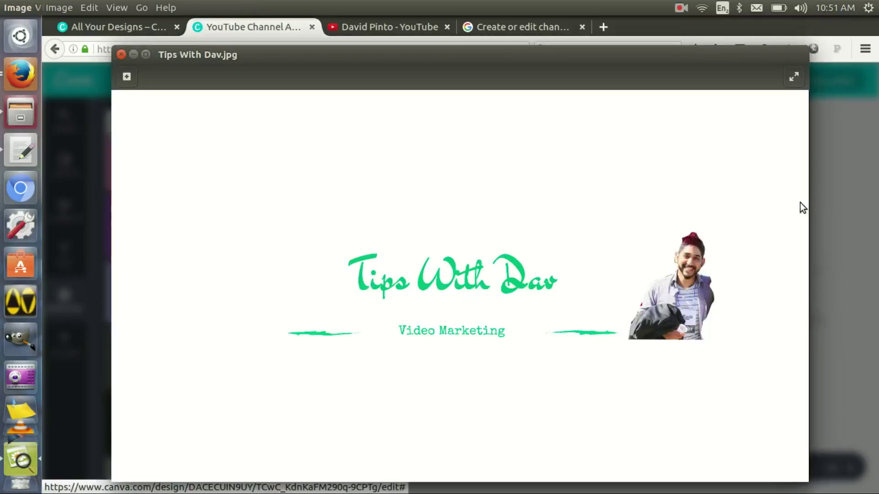
{"action": "mouse_move", "coordinate": [801, 206]}
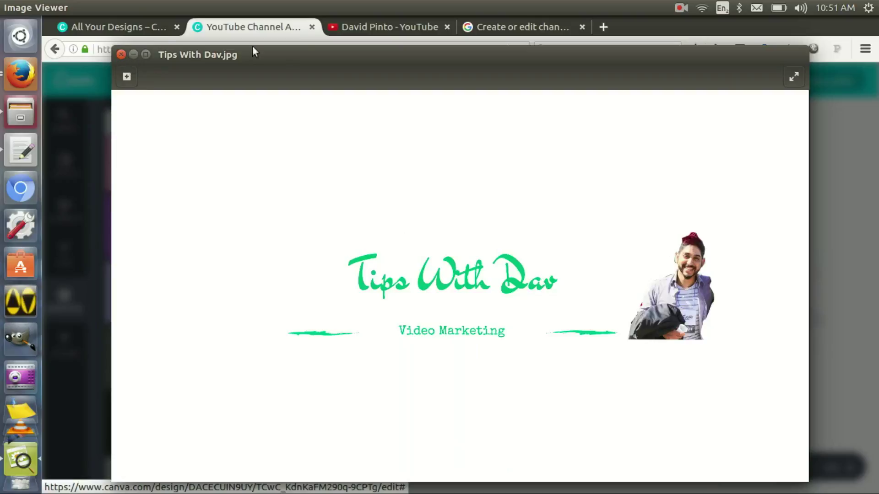
Switch to the YouTube channel page and open its channel art for editing.
{"action": "left_click", "coordinate": [356, 27]}
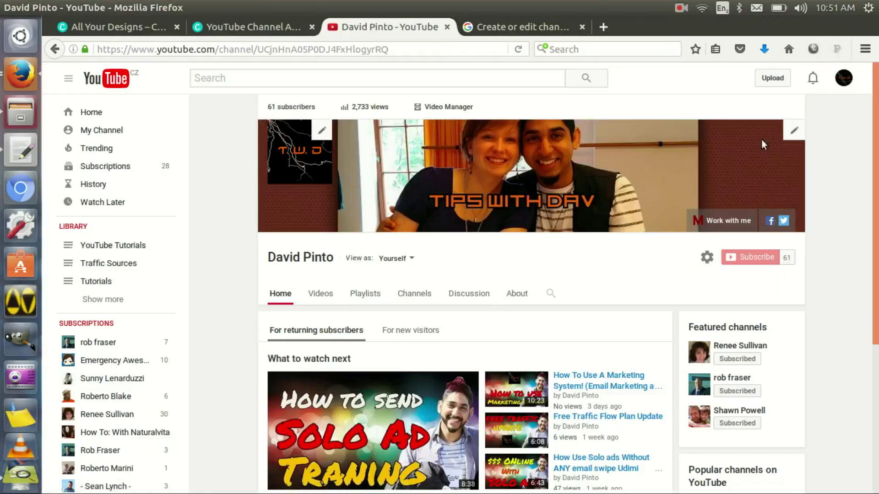
{"action": "left_click", "coordinate": [789, 138]}
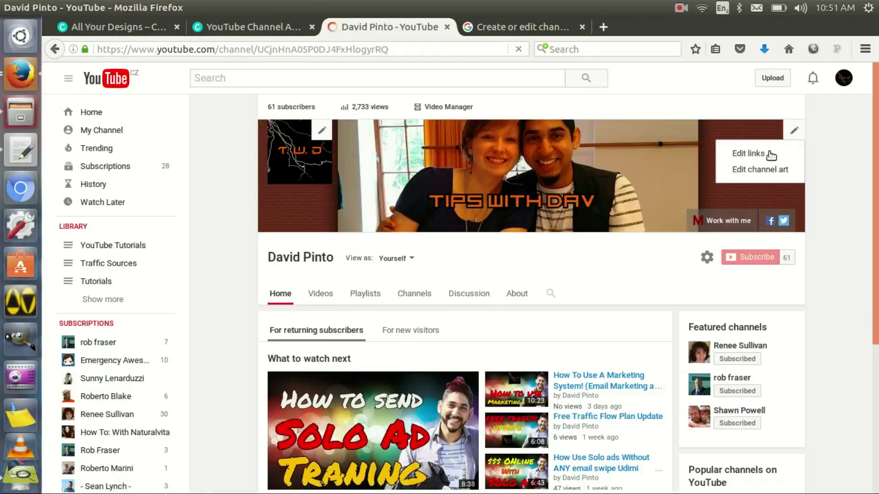
{"action": "left_click", "coordinate": [751, 170]}
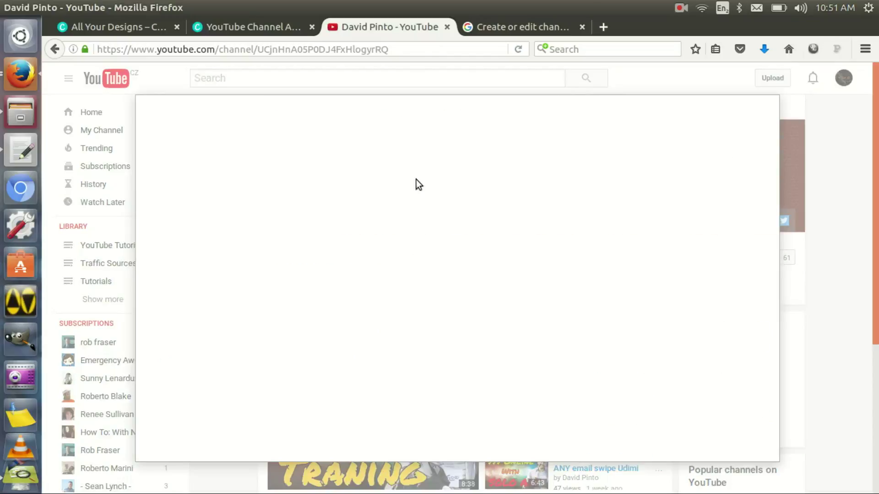
View Blackbird(4).jpg and Blackbird(3).jpg from the Channel Art Templates folder in the image viewer, closing each one.
{"action": "left_click", "coordinate": [21, 113]}
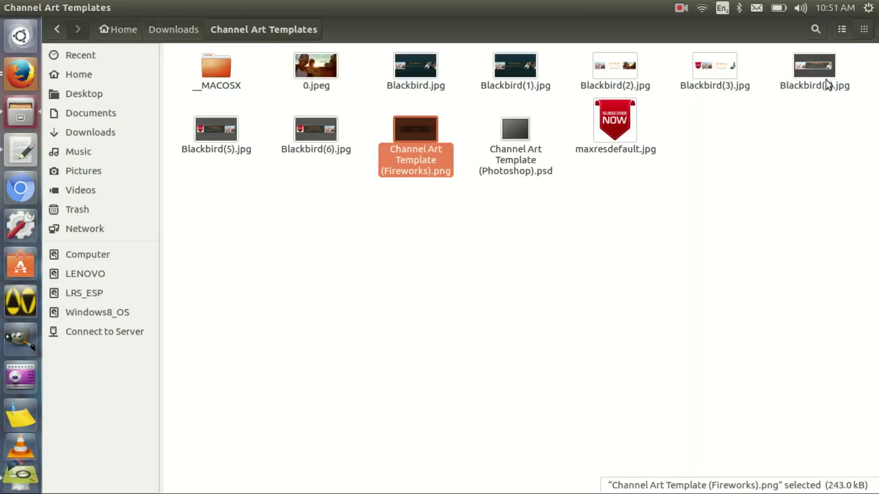
{"action": "double_click", "coordinate": [809, 81]}
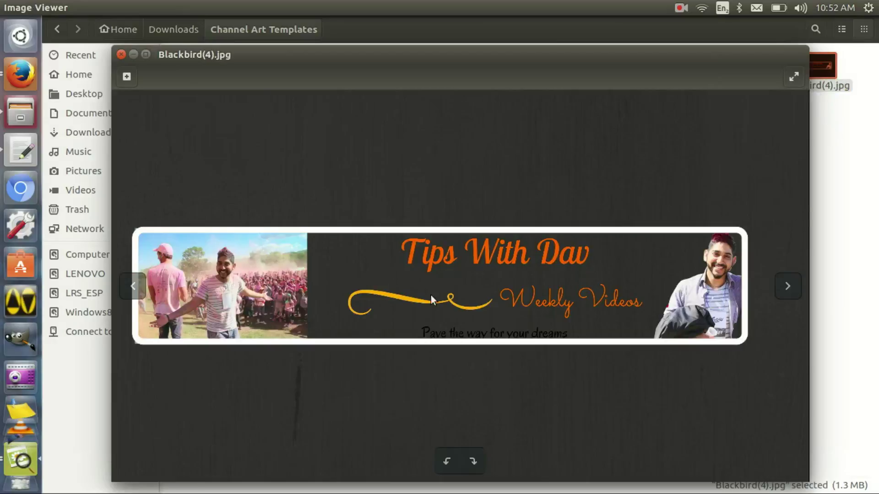
{"action": "left_click", "coordinate": [120, 54]}
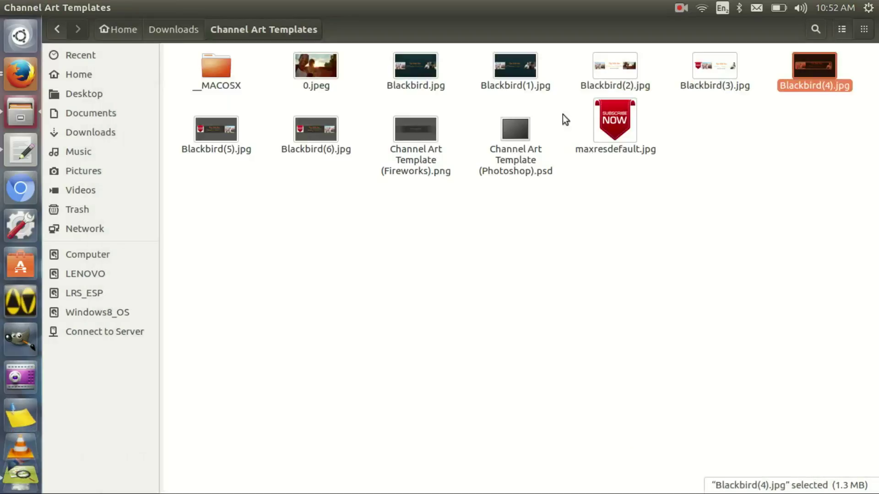
{"action": "double_click", "coordinate": [729, 86]}
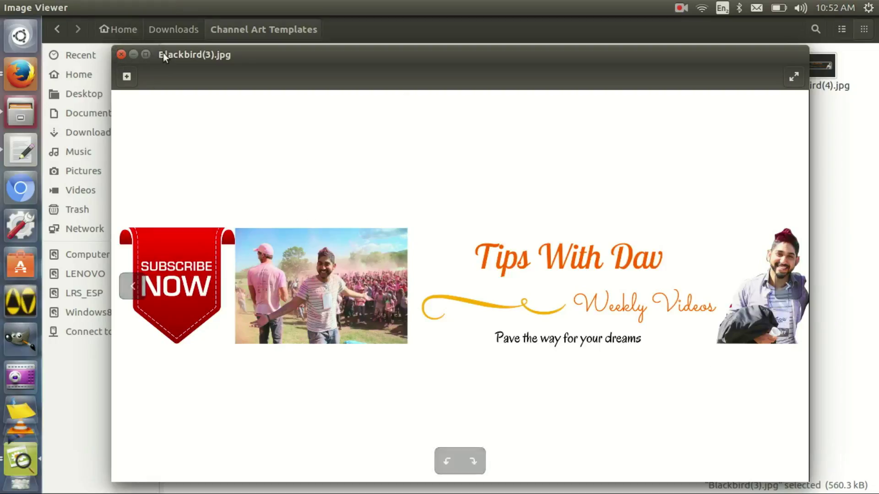
{"action": "left_click", "coordinate": [121, 55]}
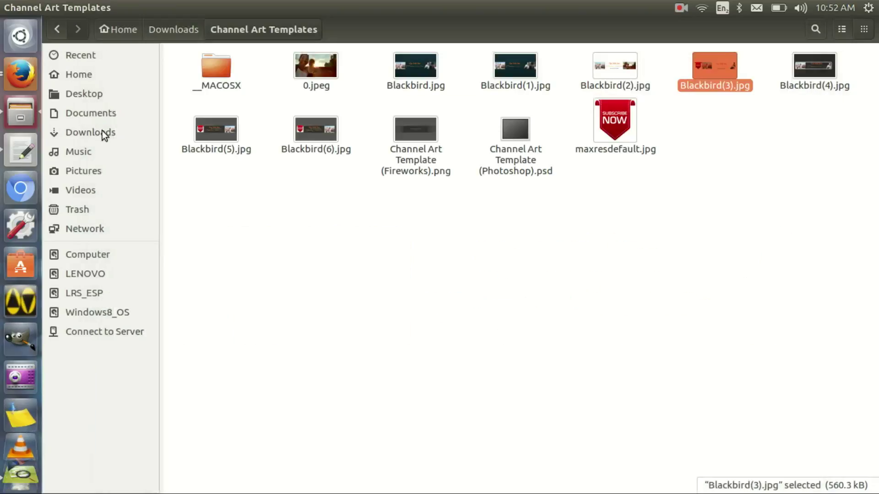
Upload Blackbird(3).jpg from the Channel Art Templates folder in Downloads, check its crop and apply it as the channel art.
{"action": "left_click", "coordinate": [22, 64]}
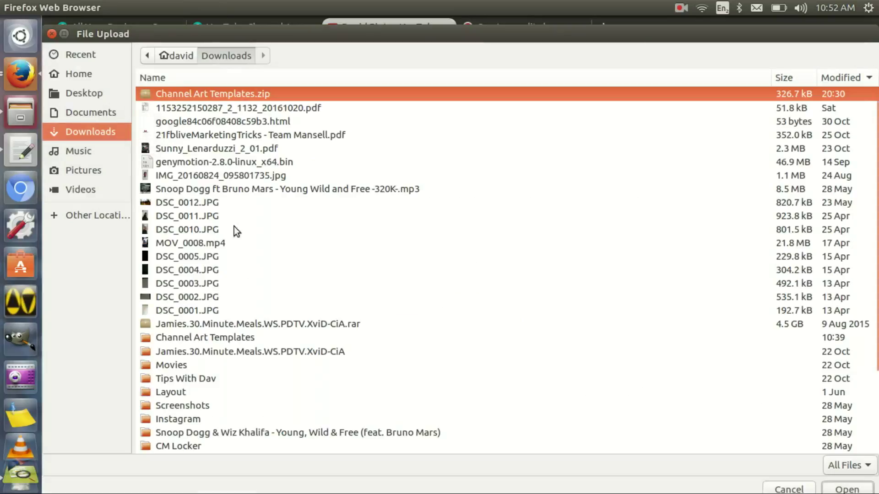
{"action": "left_click", "coordinate": [246, 338]}
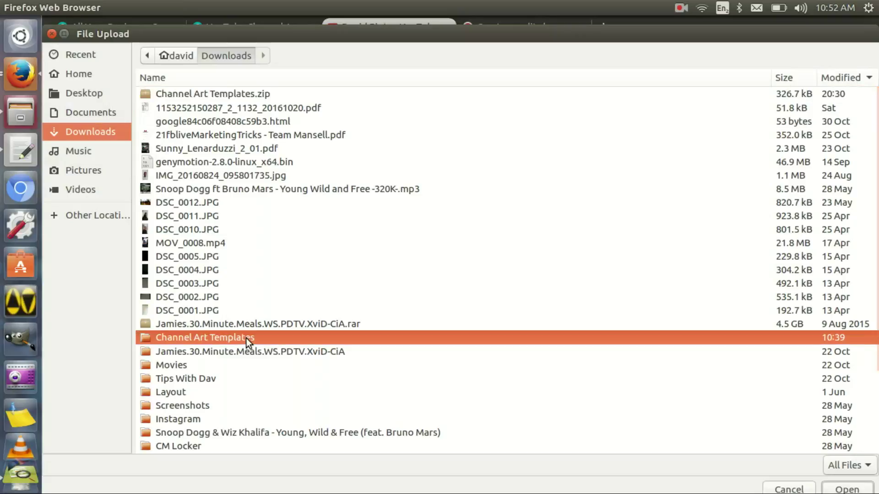
{"action": "double_click", "coordinate": [246, 339]}
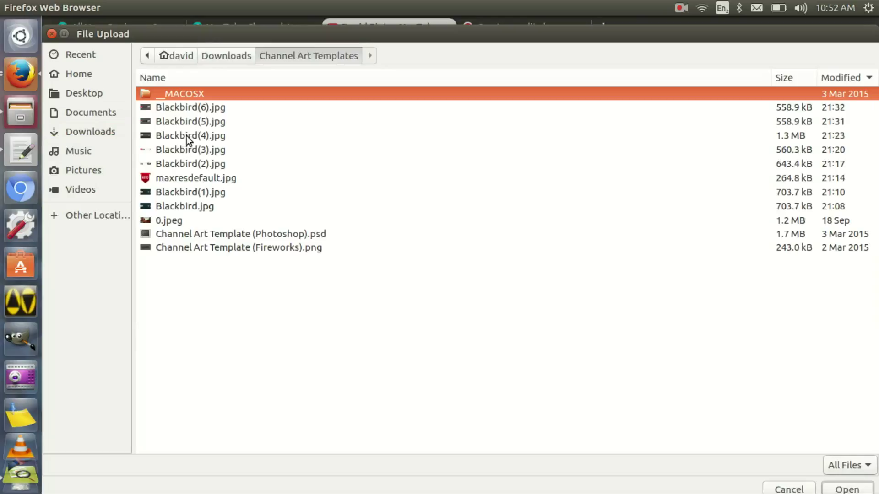
{"action": "left_click", "coordinate": [182, 163]}
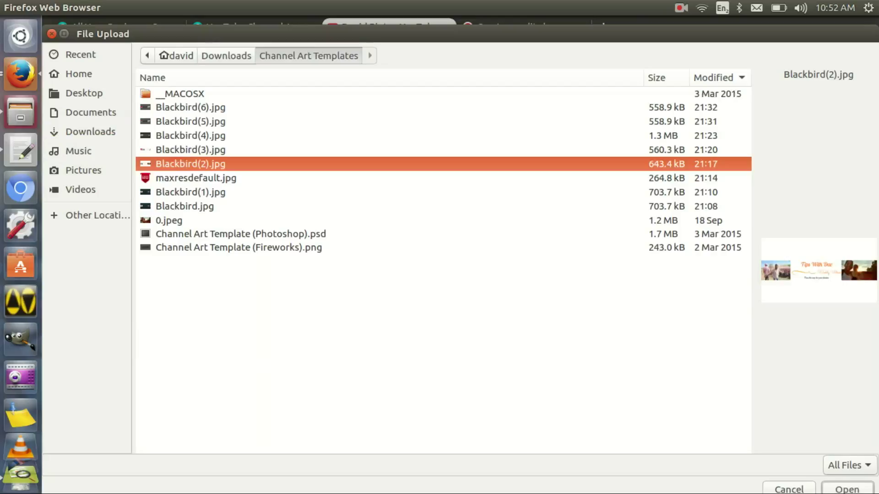
{"action": "left_click", "coordinate": [171, 149]}
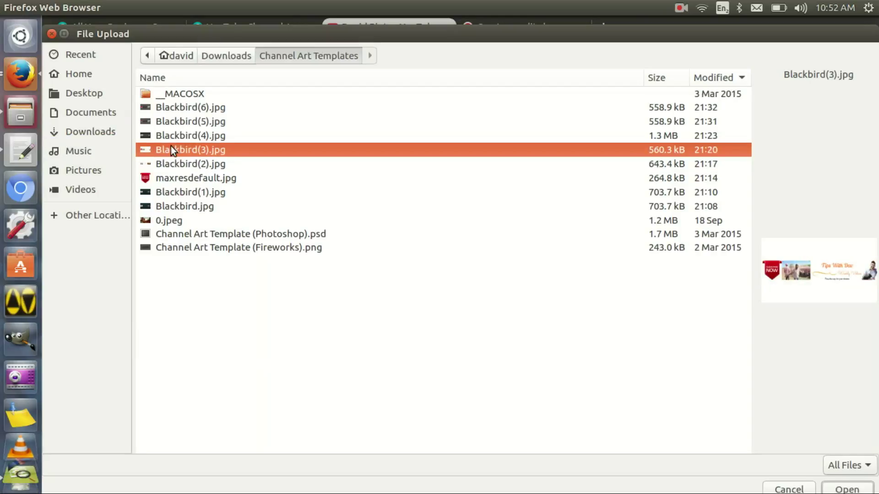
{"action": "key", "text": "Return"}
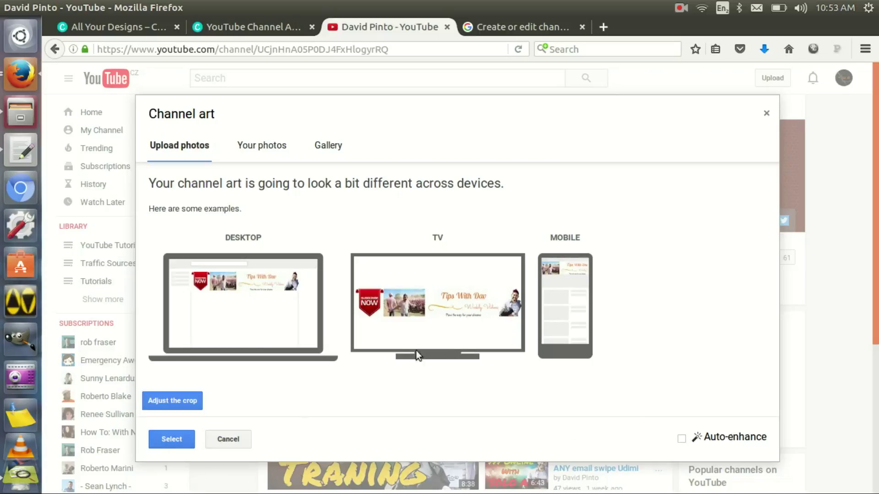
{"action": "left_click", "coordinate": [198, 400]}
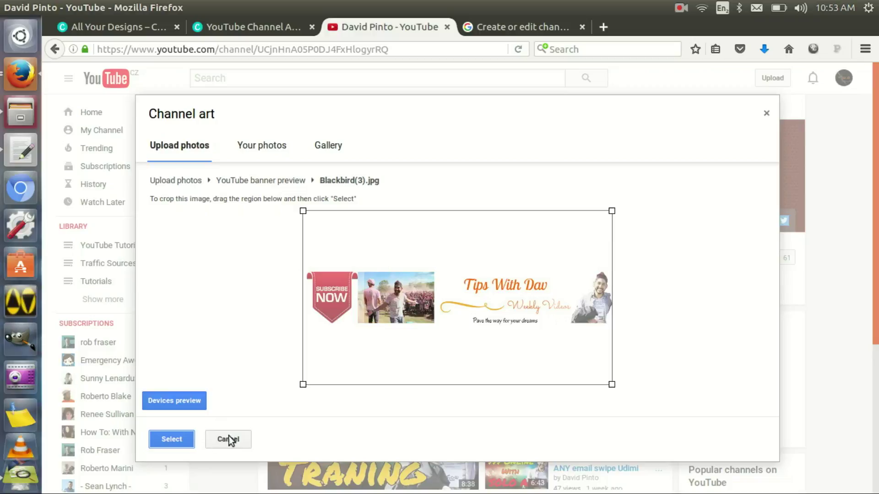
{"action": "left_click", "coordinate": [165, 440]}
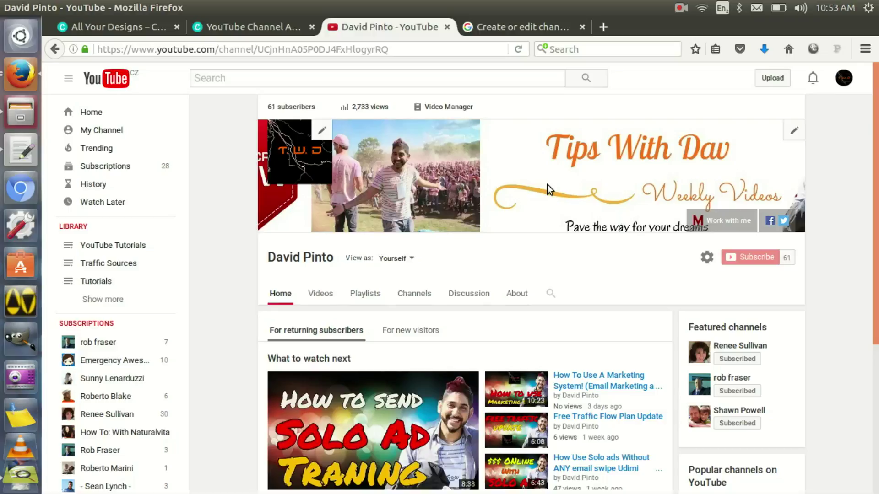
Edit the channel art again, upload Blackbird(2).jpg from the Channel Art Templates folder and adjust its crop region.
{"action": "left_click", "coordinate": [794, 131]}
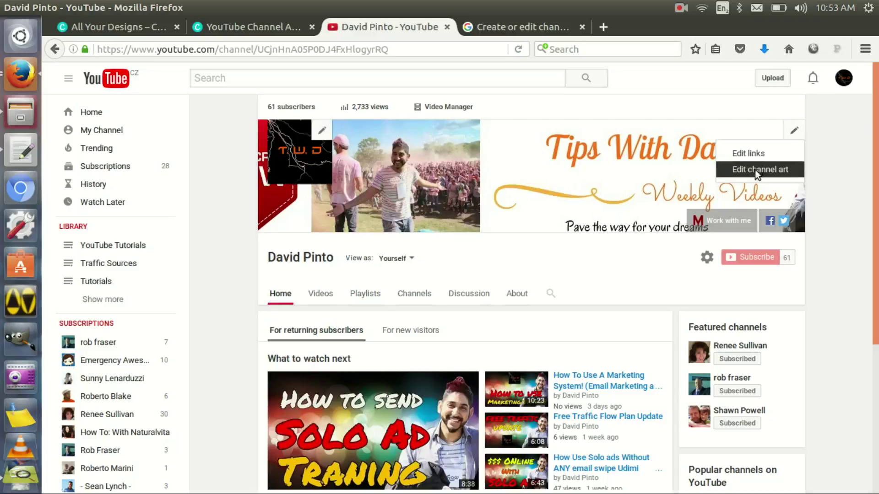
{"action": "left_click", "coordinate": [755, 169]}
{"action": "left_click", "coordinate": [457, 315]}
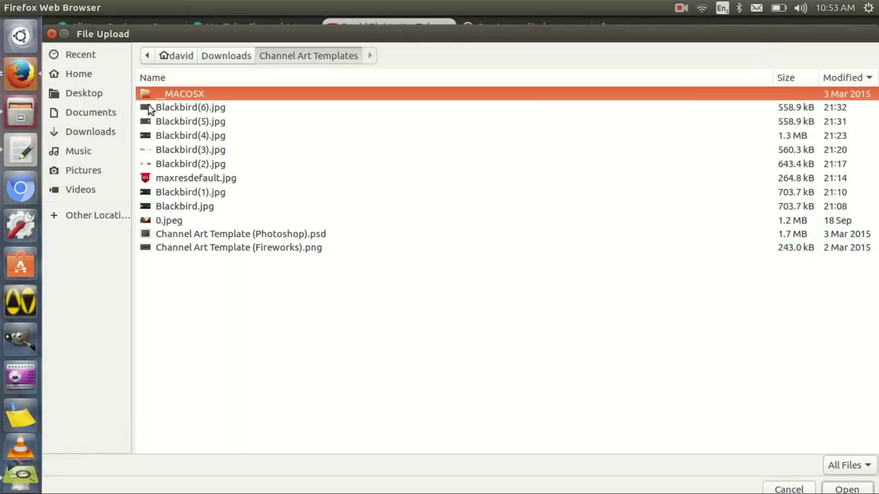
{"action": "left_click", "coordinate": [161, 120]}
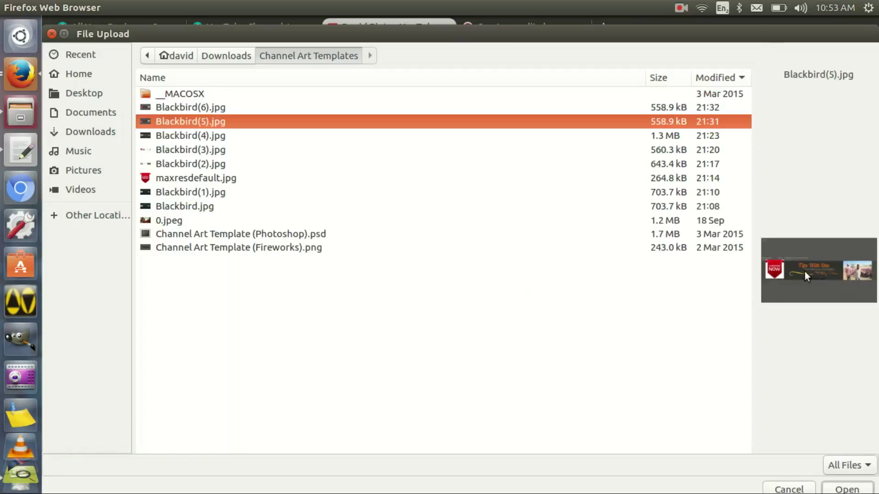
{"action": "left_click", "coordinate": [160, 109]}
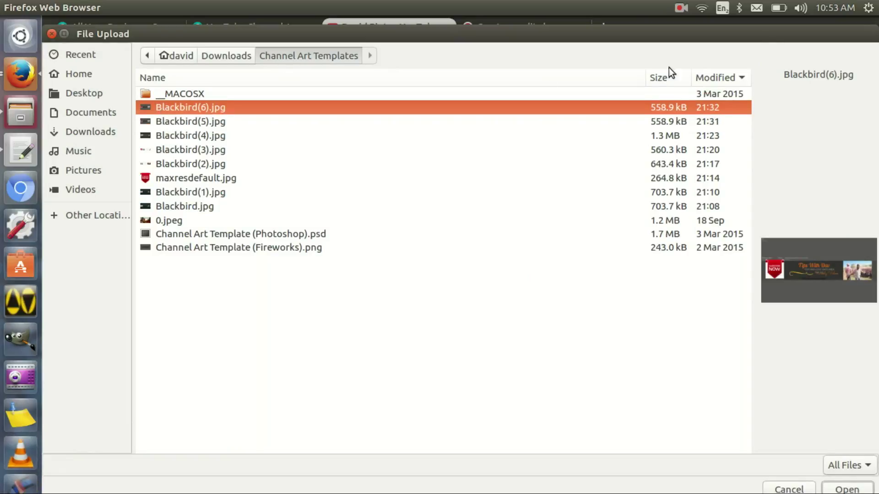
{"action": "key", "text": "ctrl+super+w"}
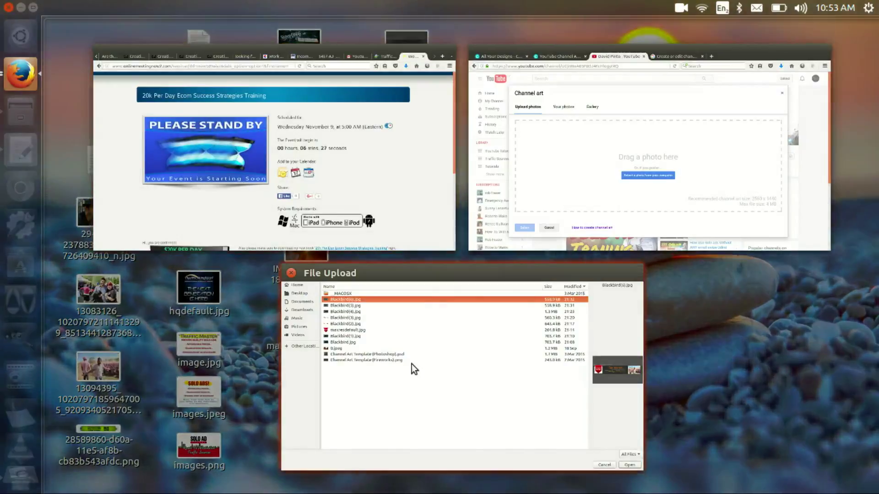
{"action": "left_click", "coordinate": [411, 364]}
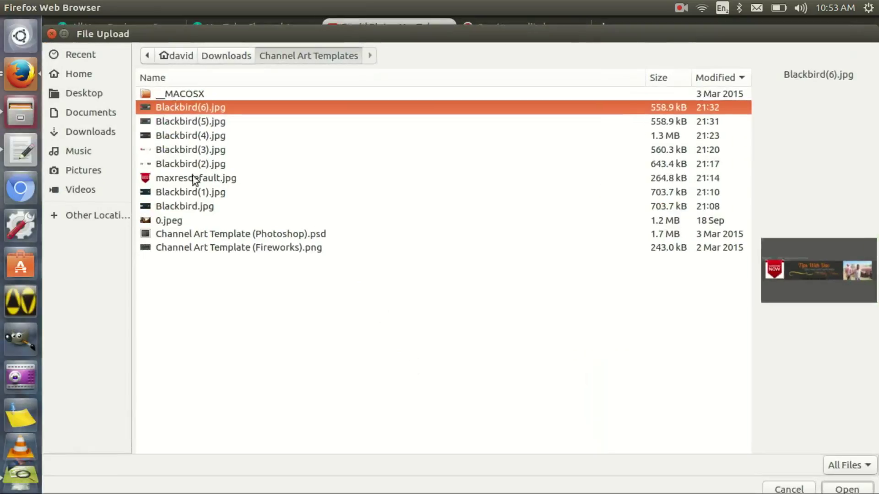
{"action": "left_click", "coordinate": [164, 232]}
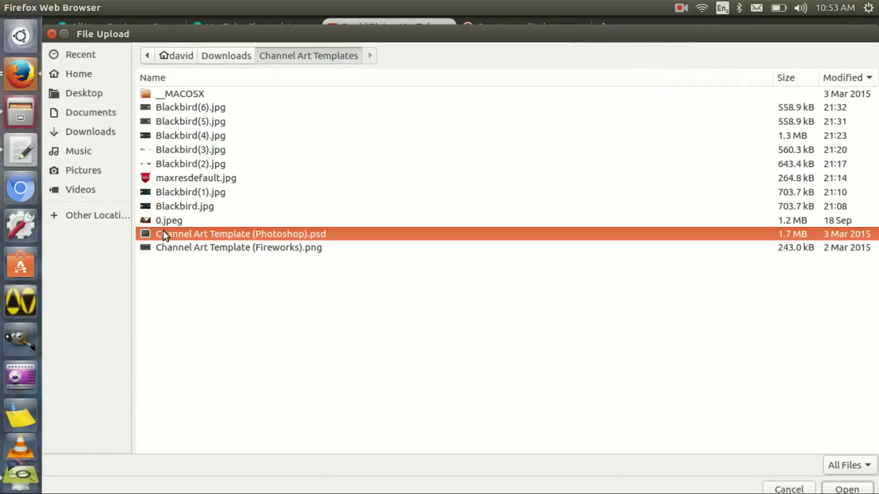
{"action": "left_click", "coordinate": [188, 166]}
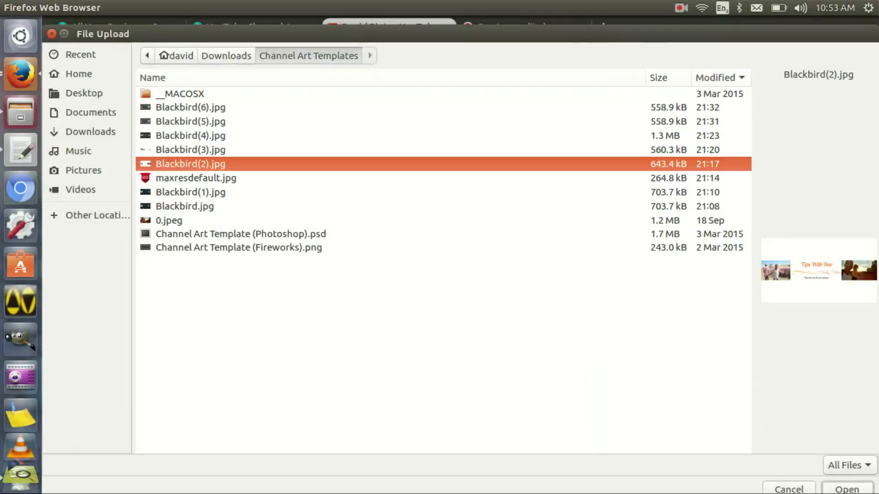
{"action": "left_click", "coordinate": [844, 487]}
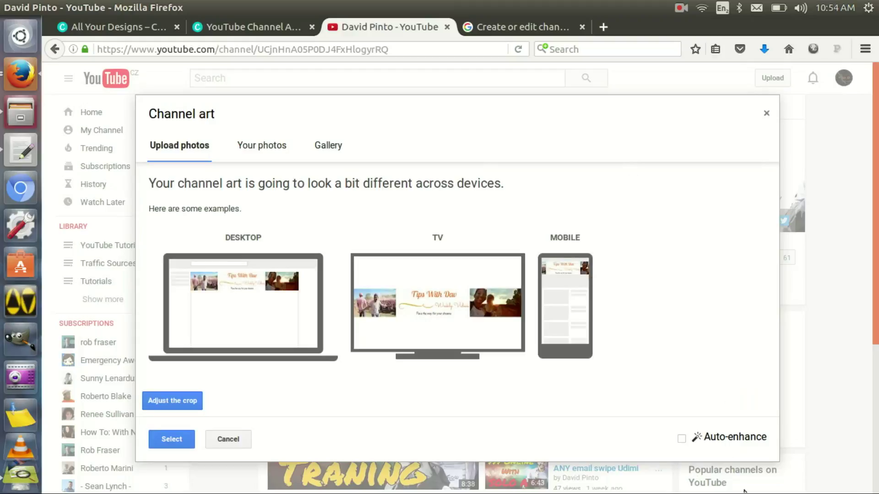
{"action": "left_click", "coordinate": [196, 404]}
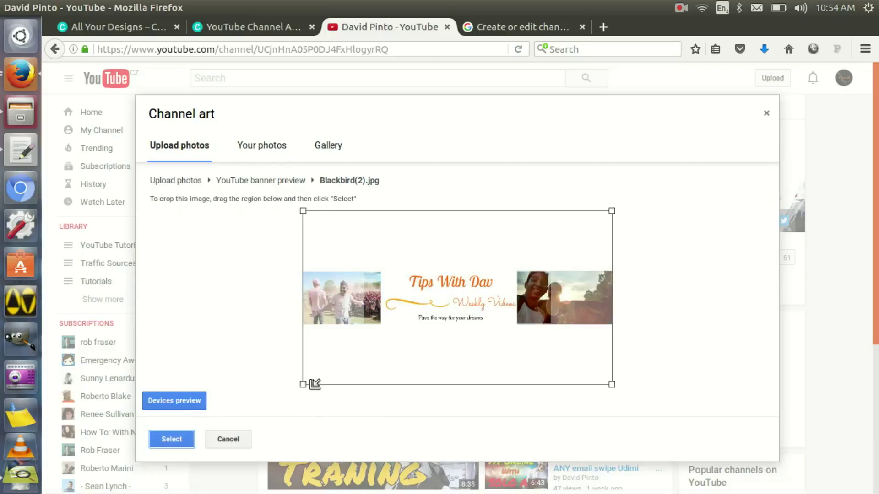
{"action": "left_click_drag", "start_coordinate": [303, 385], "coordinate": [284, 404]}
Switch to the Canva banner design, add the uploaded channel art template image and enlarge it to cover the whole canvas.
{"action": "left_click", "coordinate": [214, 25]}
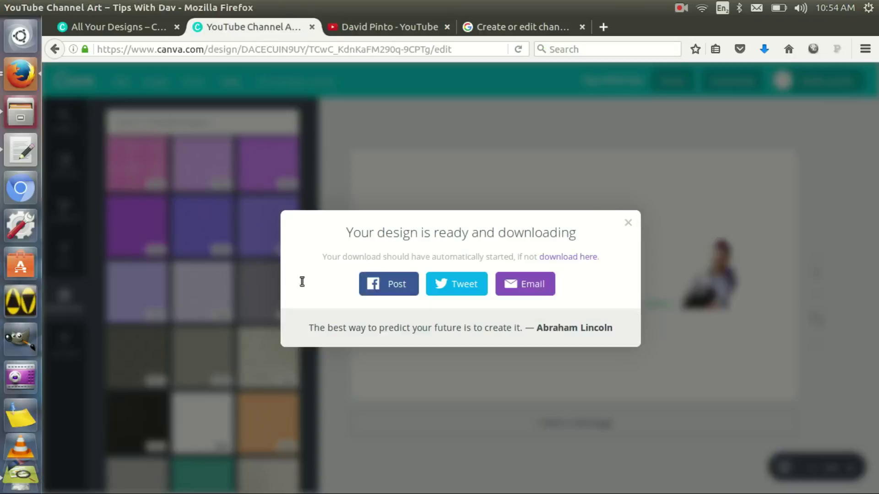
{"action": "left_click", "coordinate": [58, 348]}
{"action": "left_click", "coordinate": [58, 347]}
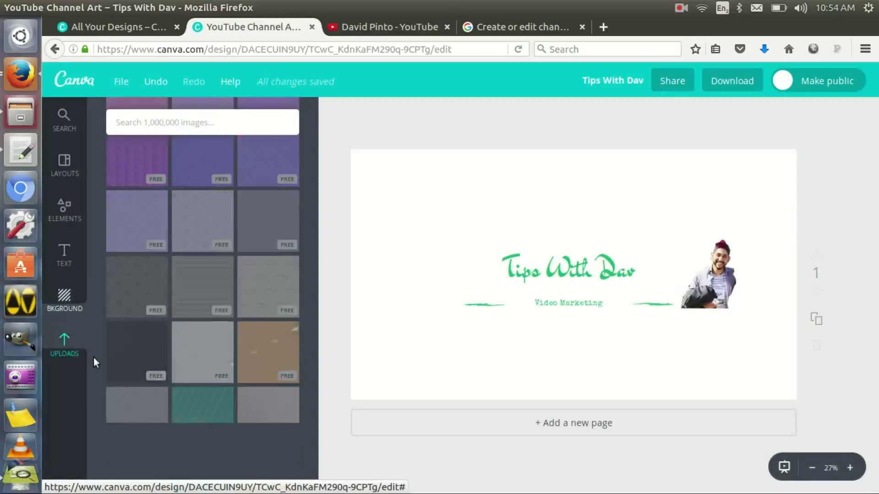
{"action": "left_click", "coordinate": [215, 432]}
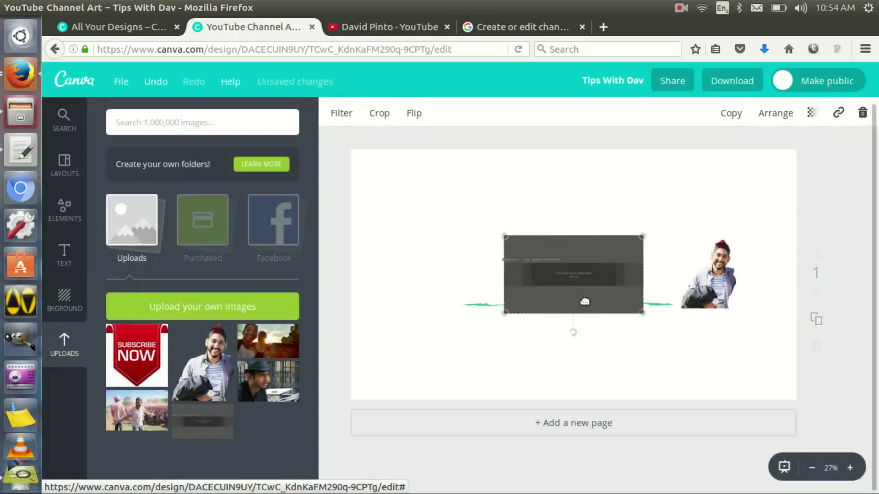
{"action": "left_click_drag", "start_coordinate": [643, 237], "coordinate": [806, 144]}
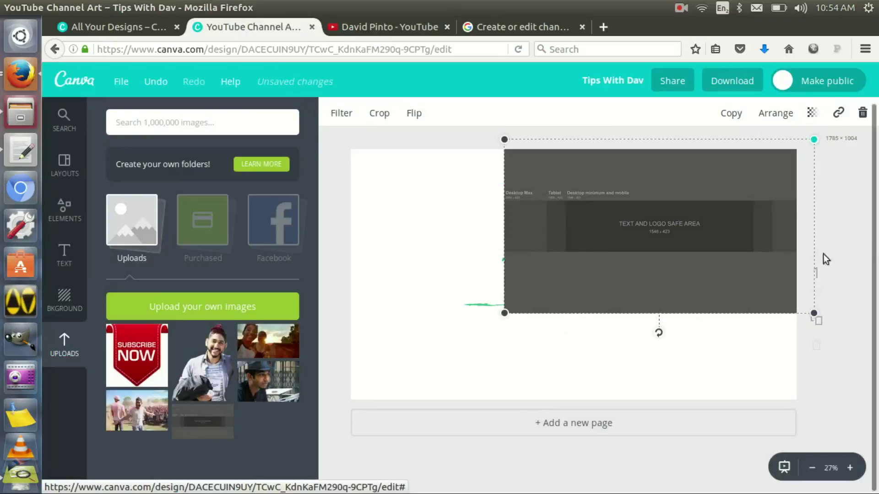
{"action": "left_click_drag", "start_coordinate": [510, 307], "coordinate": [367, 401]}
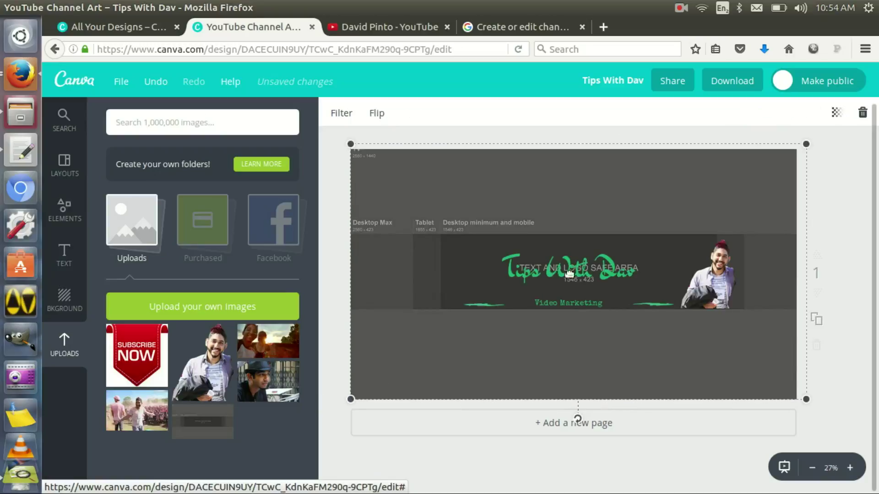
Move the man's cutout photo and the Tips With Dav title group left within the template's text and logo safe area.
{"action": "left_click_drag", "start_coordinate": [688, 297], "coordinate": [675, 293]}
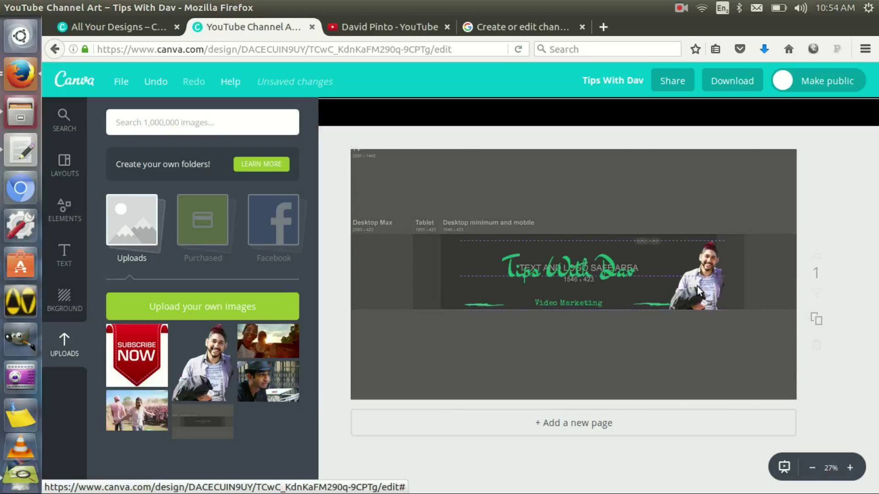
{"action": "left_click_drag", "start_coordinate": [645, 255], "coordinate": [621, 269]}
{"action": "mouse_move", "coordinate": [703, 282]}
{"action": "left_mouse_down"}
{"action": "mouse_move", "coordinate": [691, 300]}
{"action": "mouse_move", "coordinate": [666, 255]}
{"action": "mouse_move", "coordinate": [705, 286]}
{"action": "left_mouse_up"}
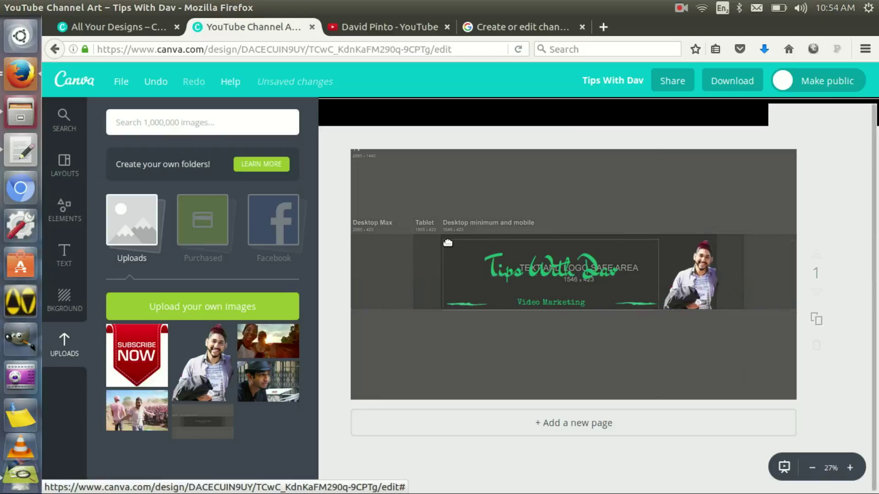
Resize and reposition the template overlay so its edges line up exactly with the canvas.
{"action": "left_click", "coordinate": [392, 265]}
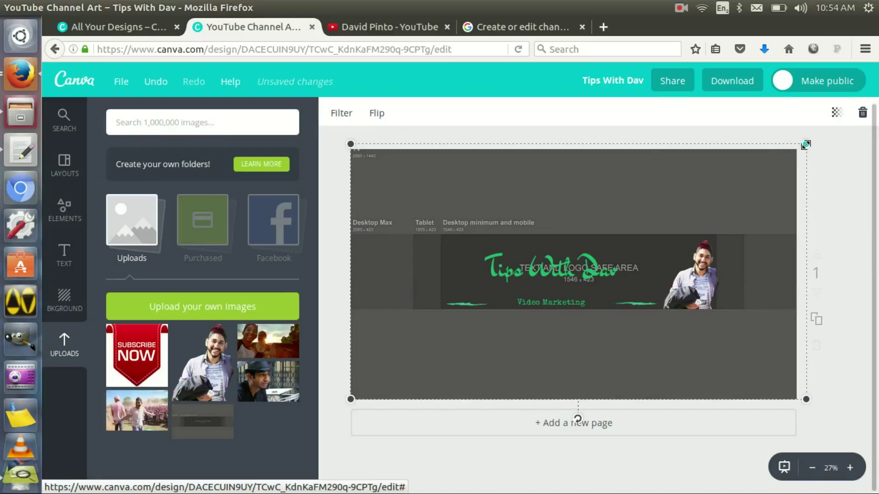
{"action": "left_click_drag", "start_coordinate": [807, 145], "coordinate": [775, 175]}
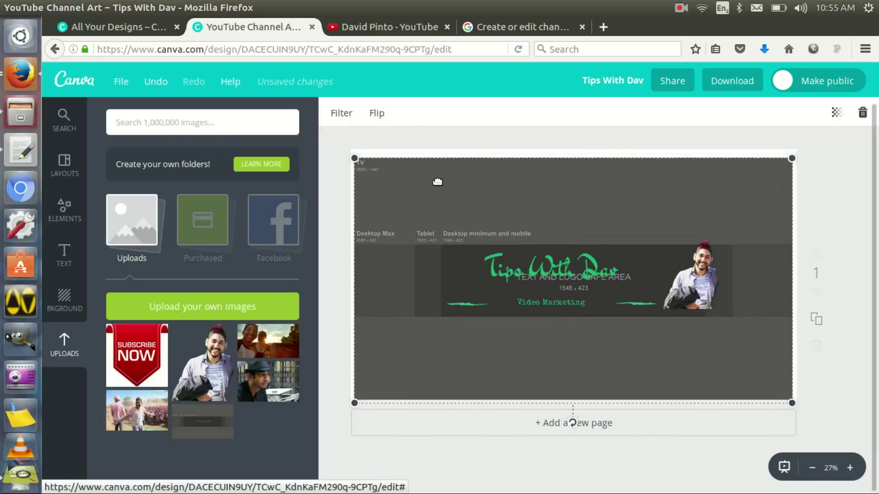
{"action": "left_click_drag", "start_coordinate": [357, 161], "coordinate": [346, 154]}
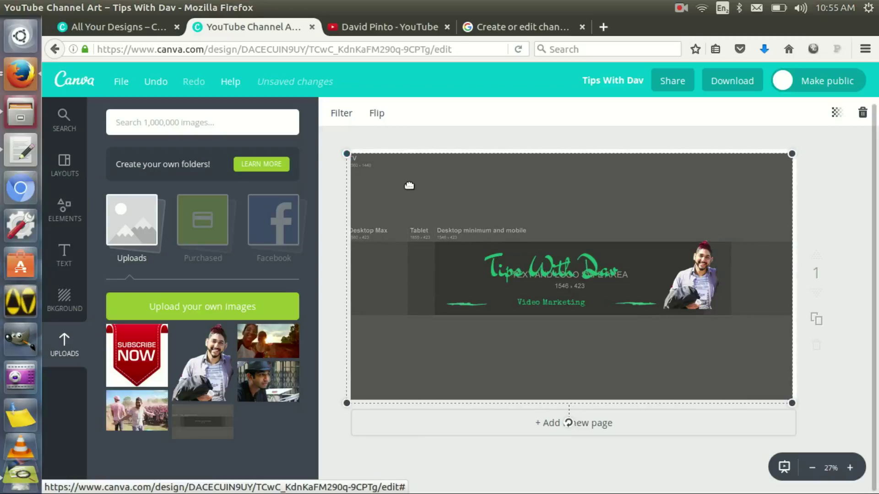
{"action": "left_click_drag", "start_coordinate": [408, 184], "coordinate": [412, 181]}
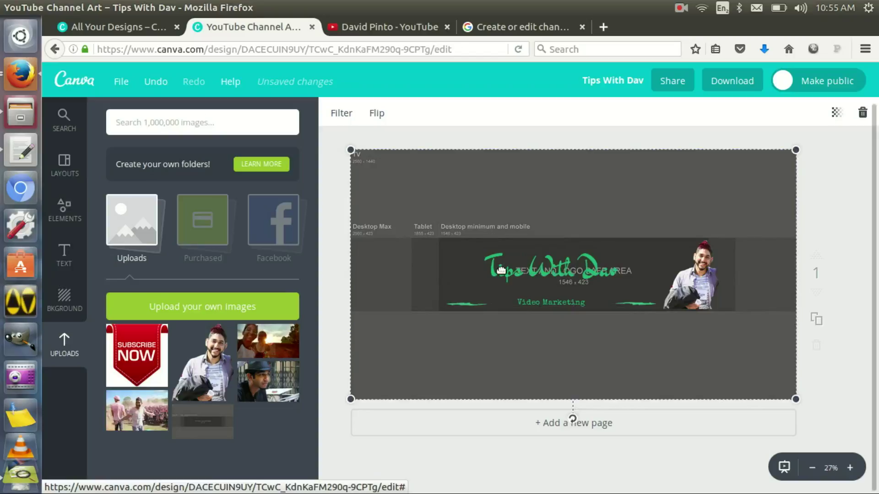
Nudge the cutout photo and title group slightly further left inside the safe area, and delete the template overlay.
{"action": "mouse_move", "coordinate": [689, 285]}
{"action": "left_mouse_down"}
{"action": "mouse_move", "coordinate": [677, 279]}
{"action": "mouse_move", "coordinate": [681, 286]}
{"action": "left_mouse_up"}
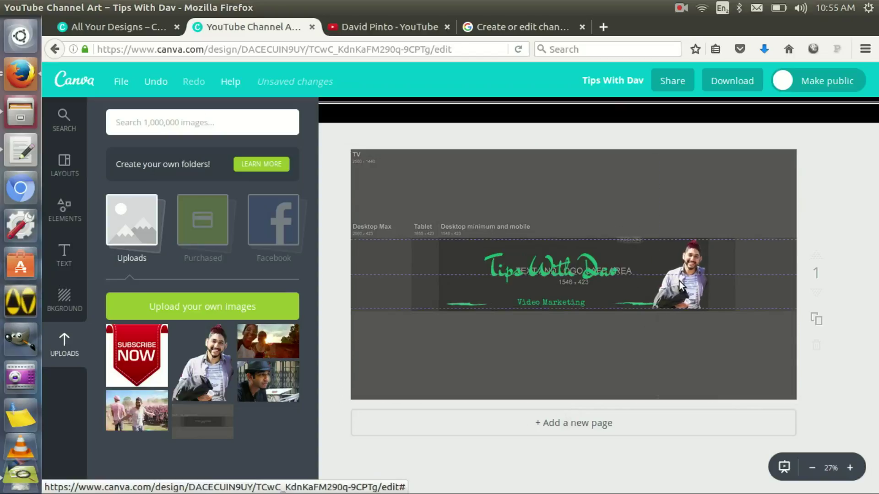
{"action": "left_click_drag", "start_coordinate": [608, 263], "coordinate": [602, 263]}
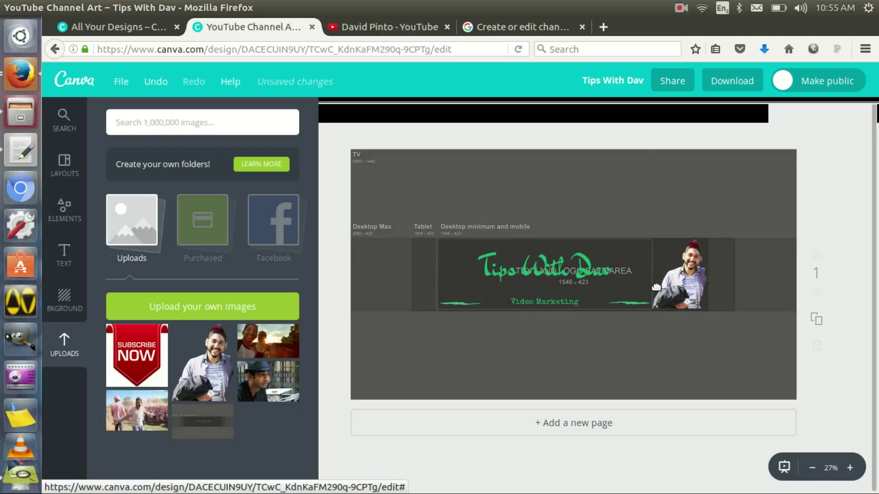
{"action": "left_click", "coordinate": [673, 282]}
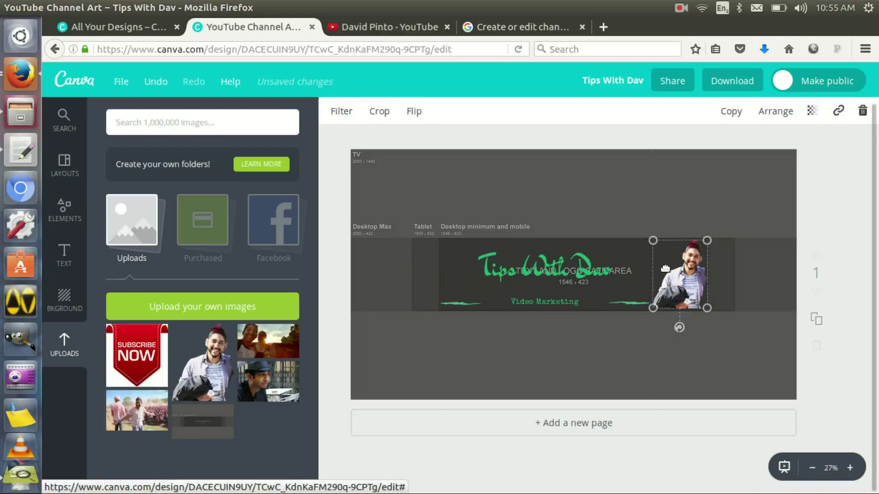
{"action": "left_click", "coordinate": [590, 179]}
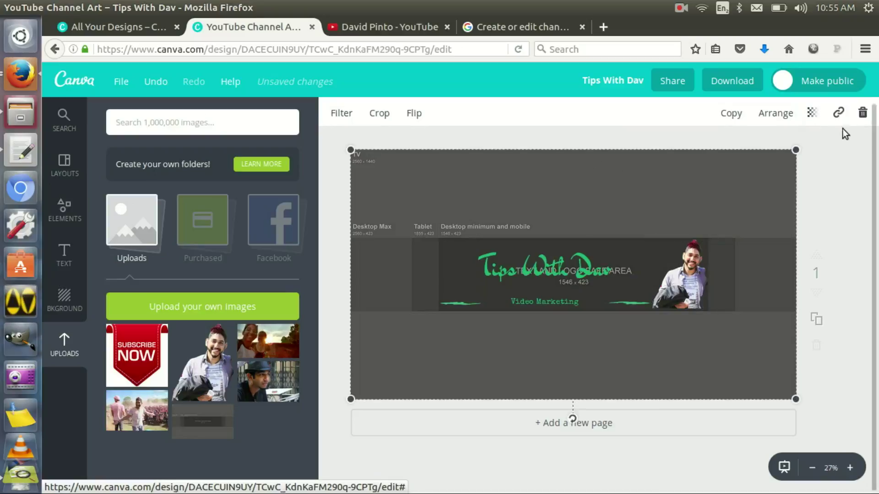
{"action": "left_click", "coordinate": [862, 113]}
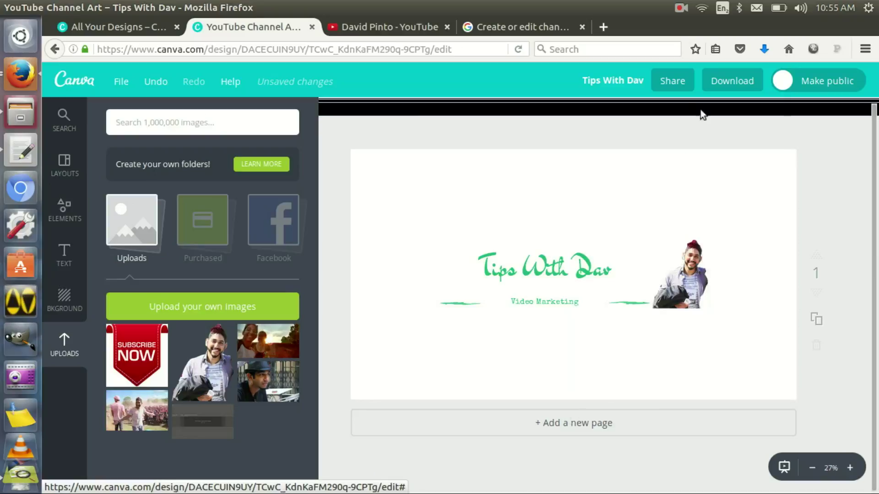
Download the design as PNG (Recommended) and save Tips With Dav.png to the computer.
{"action": "left_click", "coordinate": [744, 91]}
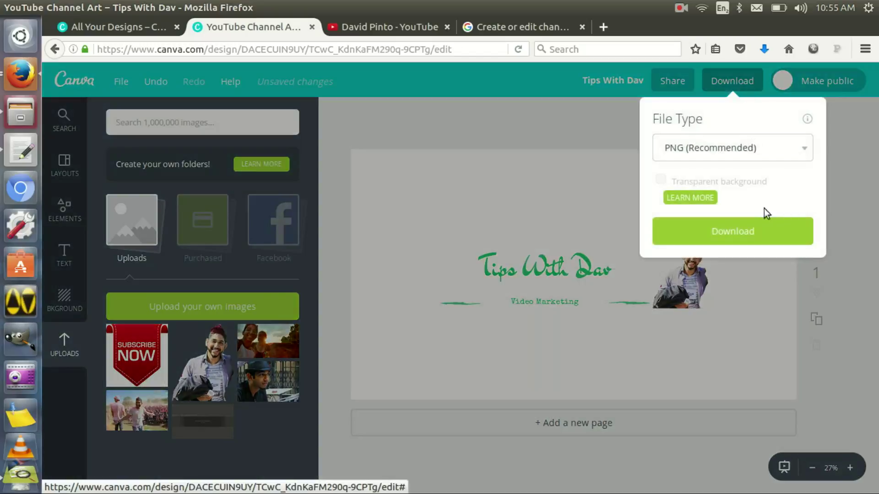
{"action": "left_click", "coordinate": [725, 137]}
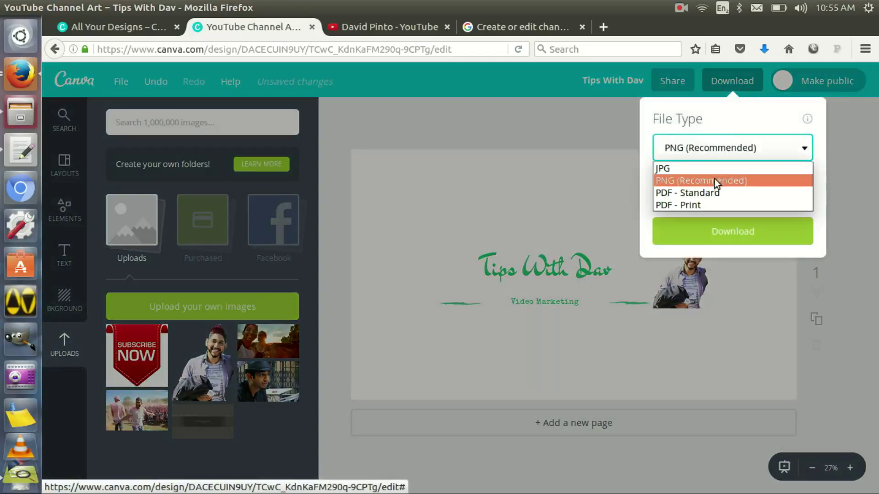
{"action": "left_click", "coordinate": [715, 180]}
{"action": "left_click", "coordinate": [705, 233]}
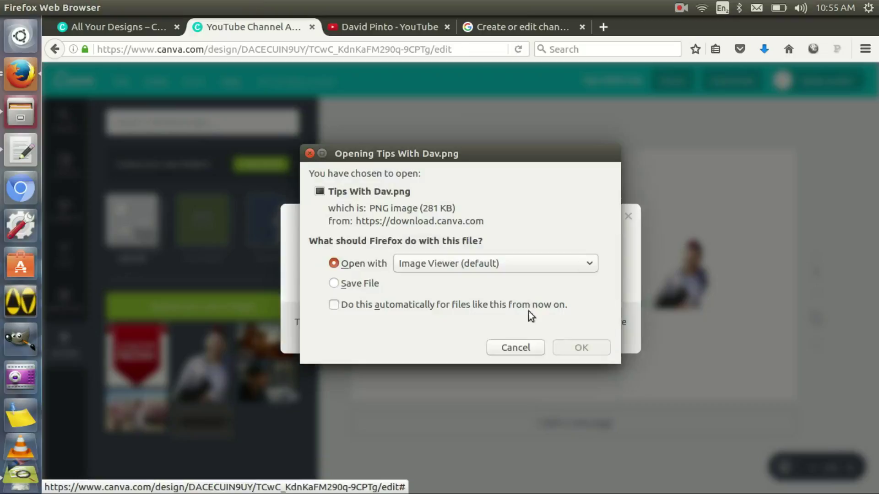
{"action": "left_click", "coordinate": [360, 283]}
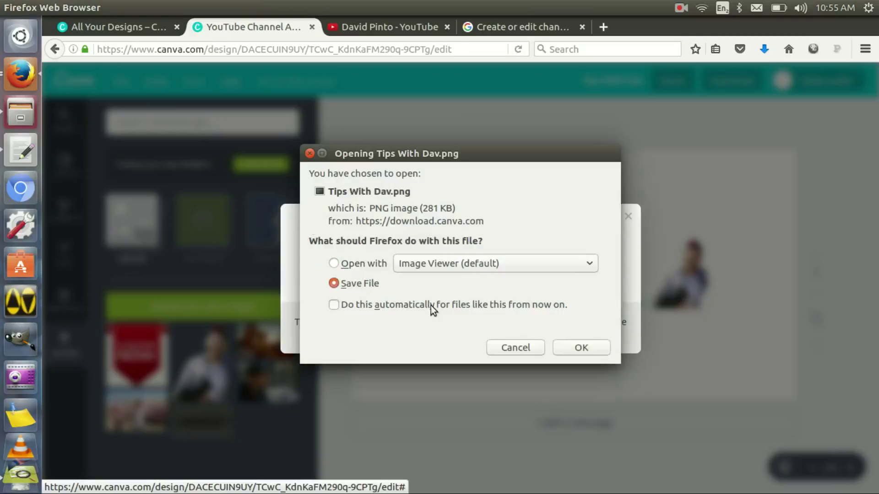
{"action": "left_click", "coordinate": [595, 351]}
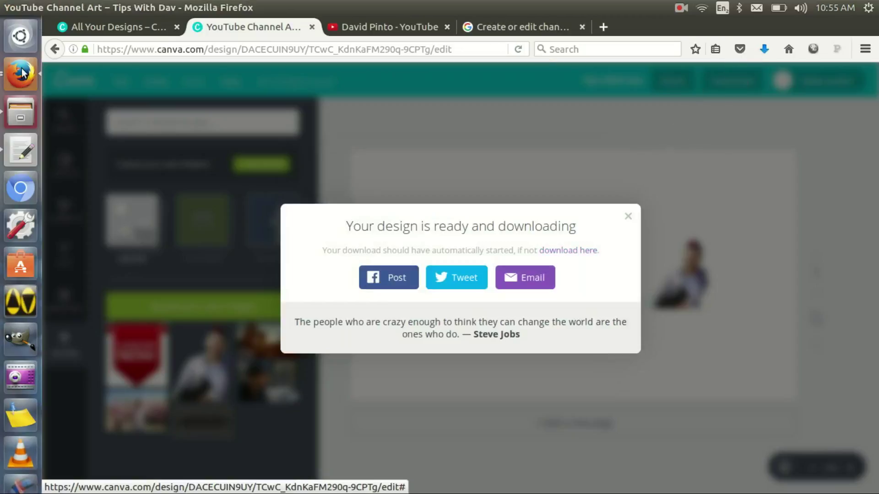
Return to the YouTube channel art dialog, upload Tips With Dav.png from Downloads instead and apply it as the channel art.
{"action": "key", "text": "ctrl+super+w"}
{"action": "left_click", "coordinate": [557, 381]}
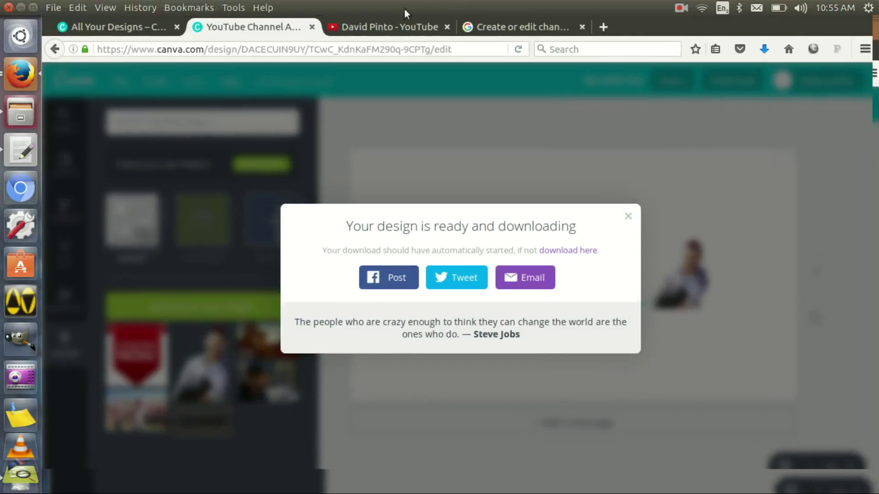
{"action": "left_click", "coordinate": [397, 26]}
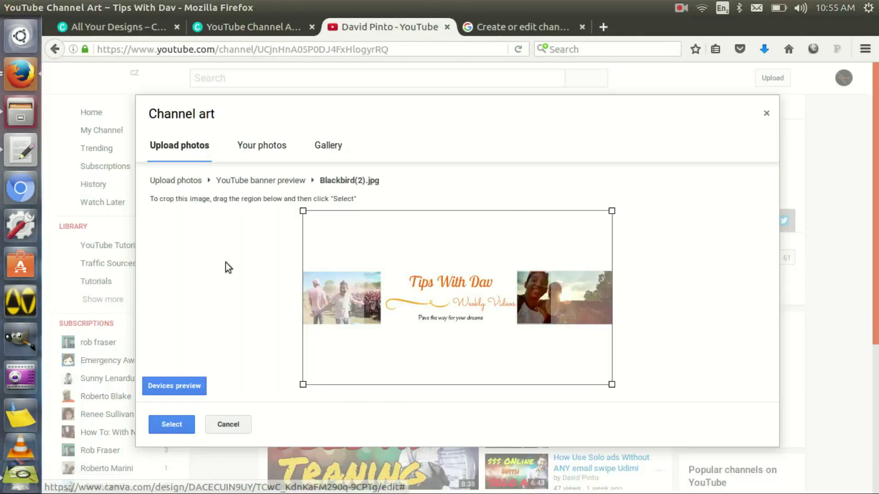
{"action": "left_click", "coordinate": [196, 153]}
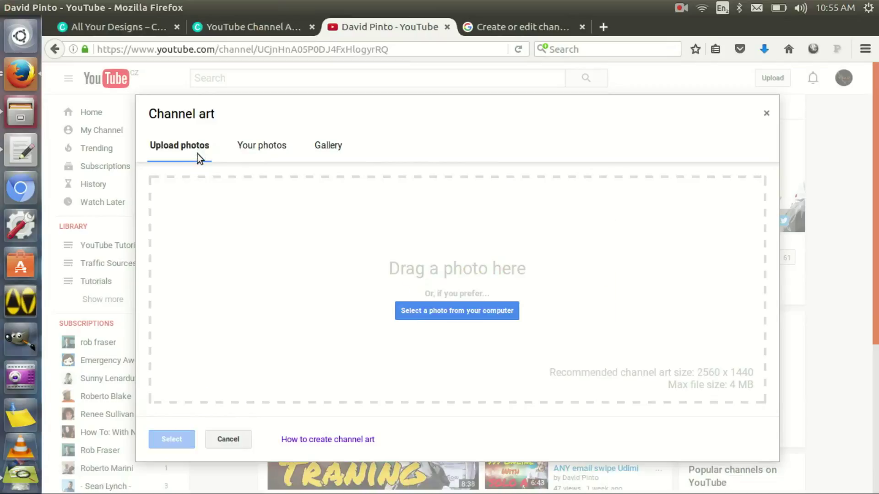
{"action": "left_click", "coordinate": [427, 309]}
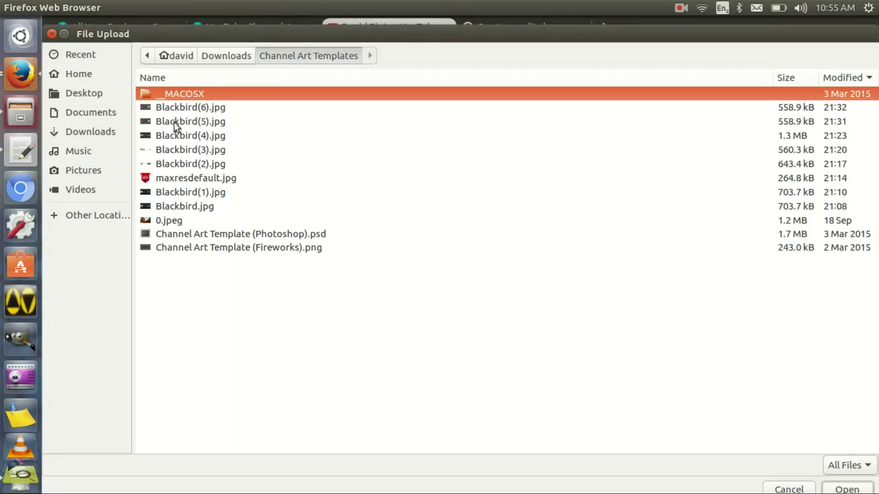
{"action": "left_click", "coordinate": [69, 133]}
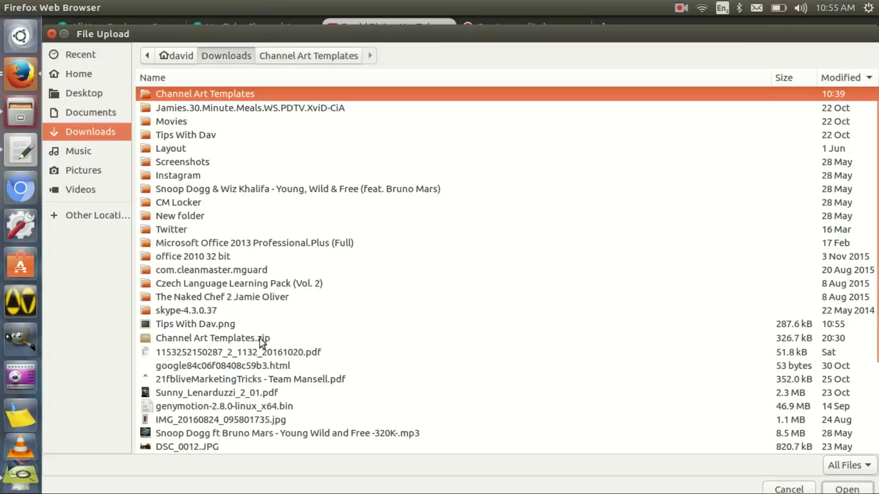
{"action": "left_click", "coordinate": [212, 324]}
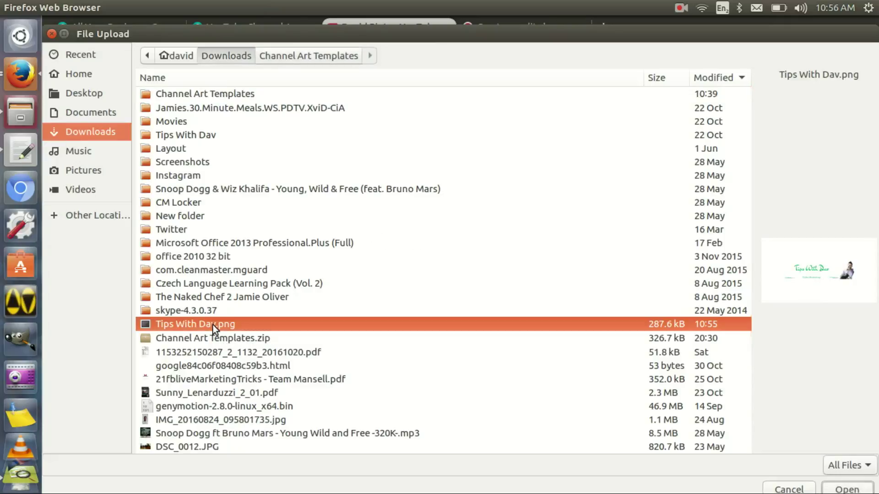
{"action": "left_click", "coordinate": [837, 488]}
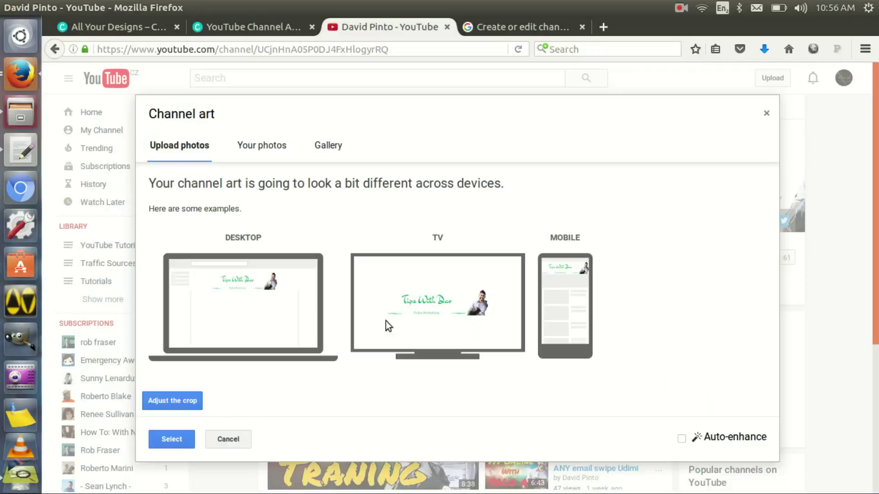
{"action": "left_click", "coordinate": [182, 440]}
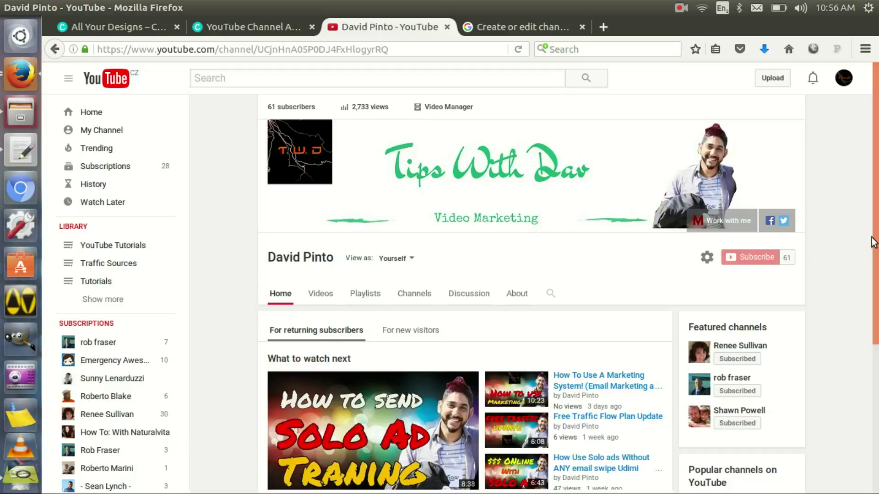
Switch to Canva's design creation page and browse the available design types from social media headers up to blogging and eBooks.
{"action": "left_click", "coordinate": [114, 27]}
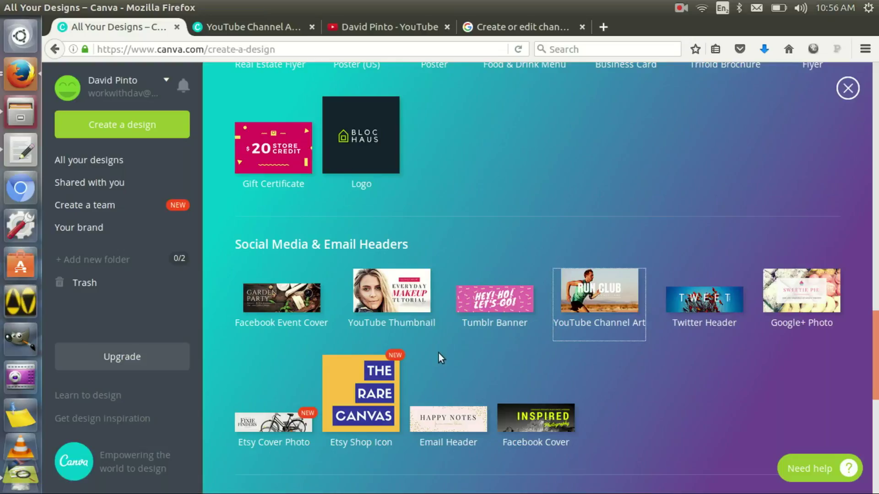
{"action": "scroll", "coordinate": [692, 409], "scroll_direction": "up", "scroll_amount": 7}
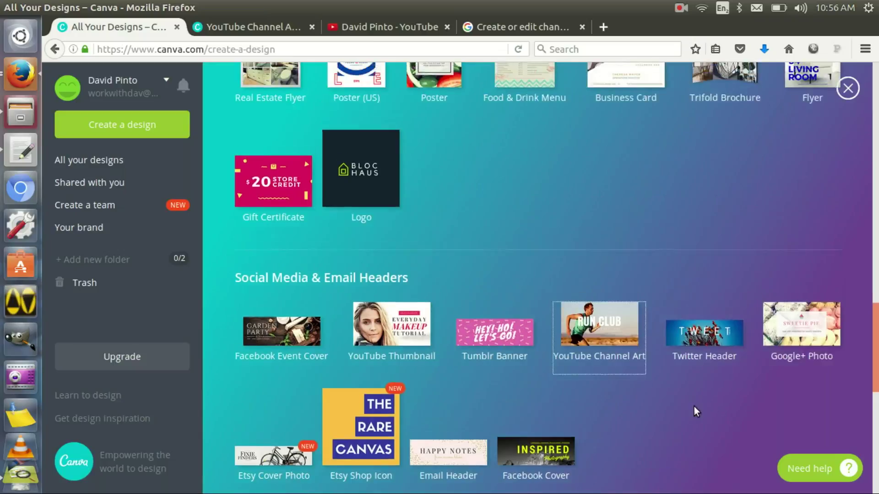
{"action": "scroll", "coordinate": [696, 410], "scroll_direction": "up", "scroll_amount": 3}
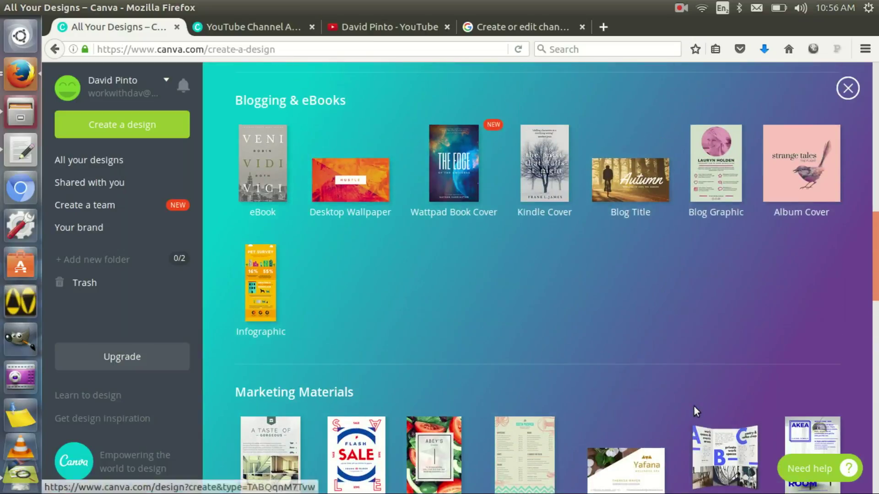